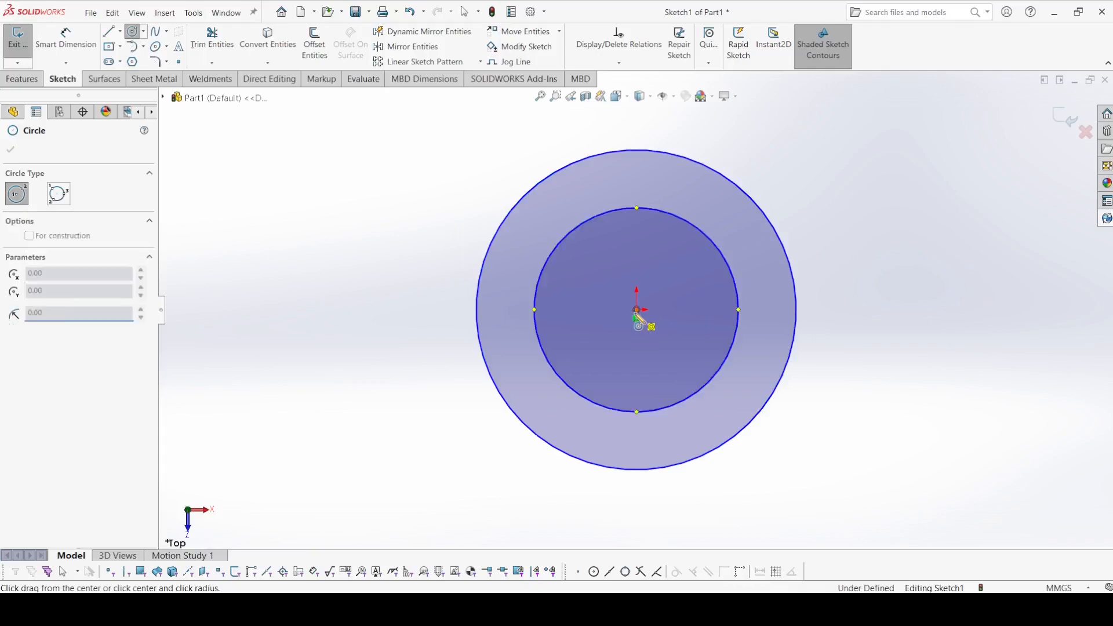
- Sketch a third concentric circle of about 32.5 mm radius inside the other two, and make the outermost circle construction geometry
left_click(686, 359)
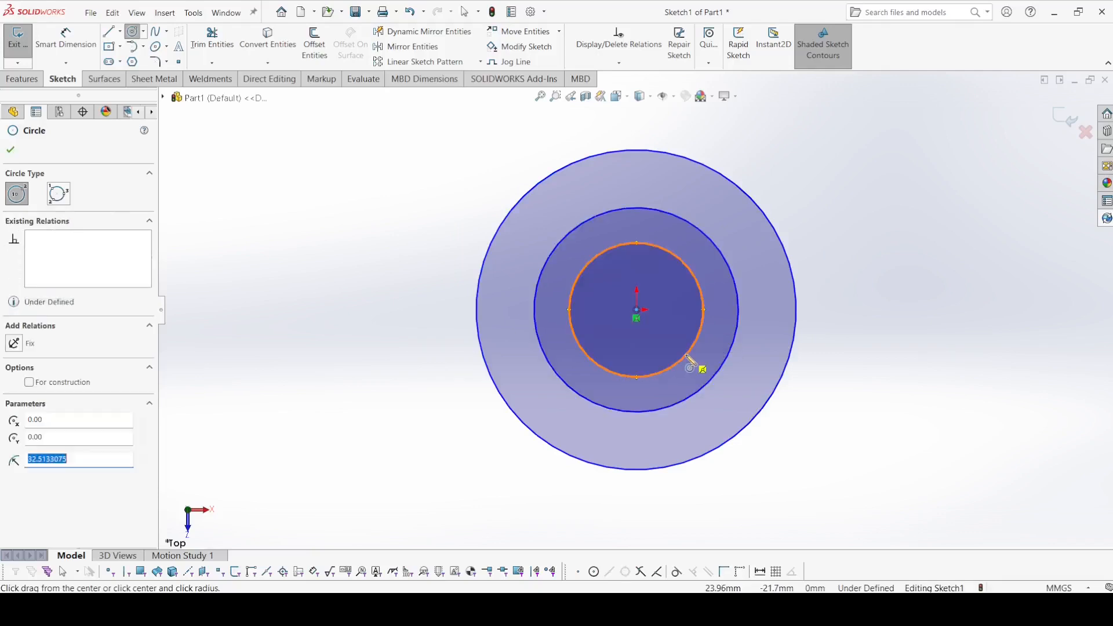
left_click(16, 153)
left_click(499, 232)
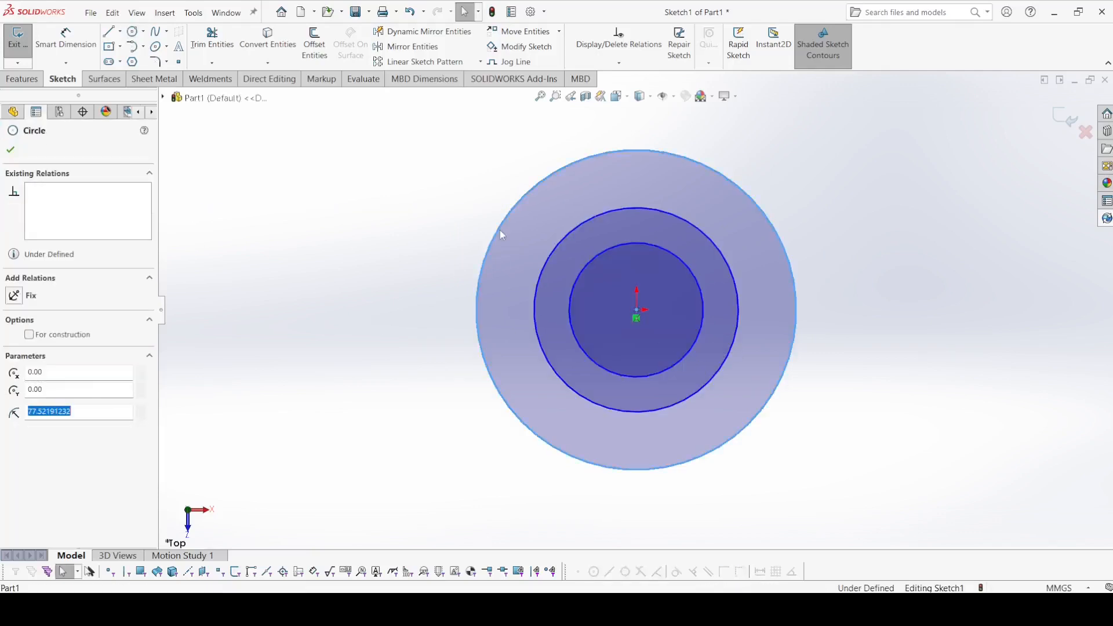
left_click(29, 335)
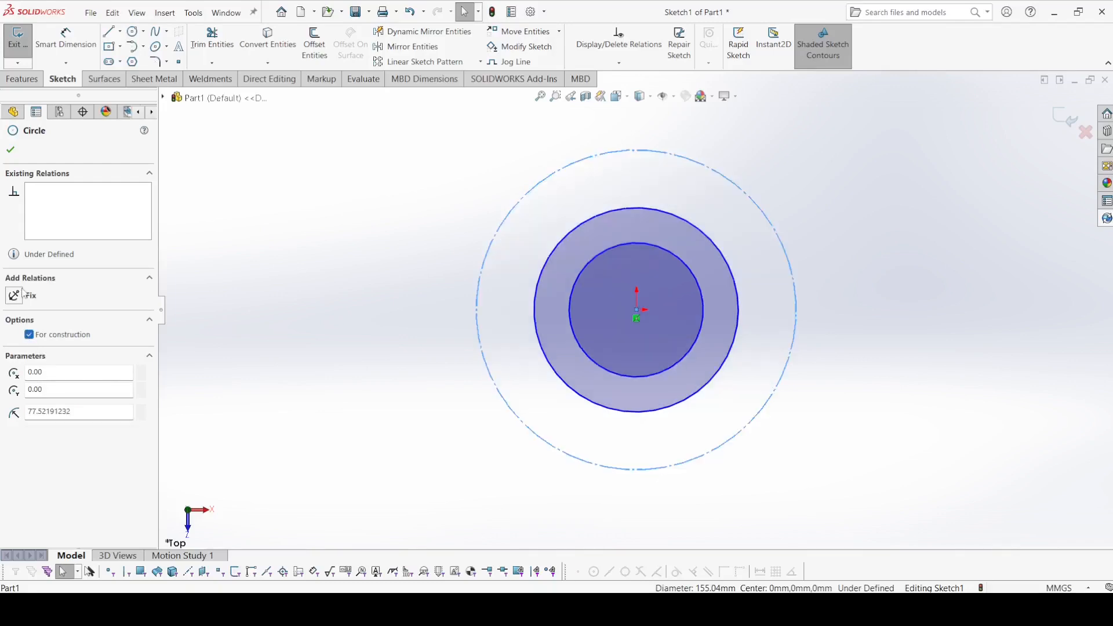
left_click(12, 153)
- Dimension the outermost construction circle with a diameter of 75 mm
key("d")
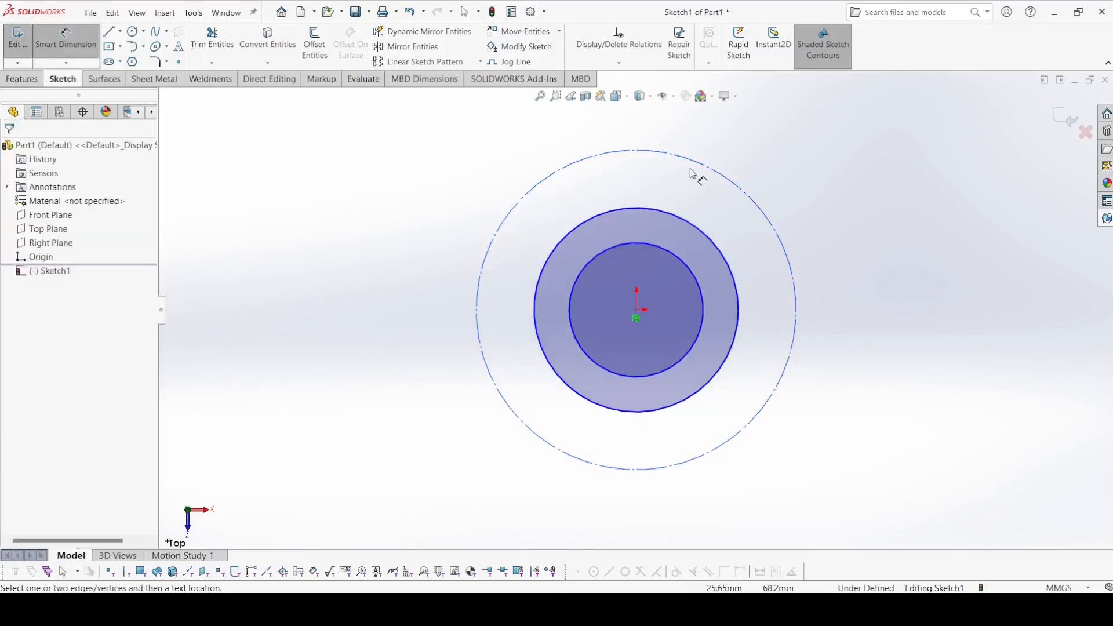
left_click(696, 168)
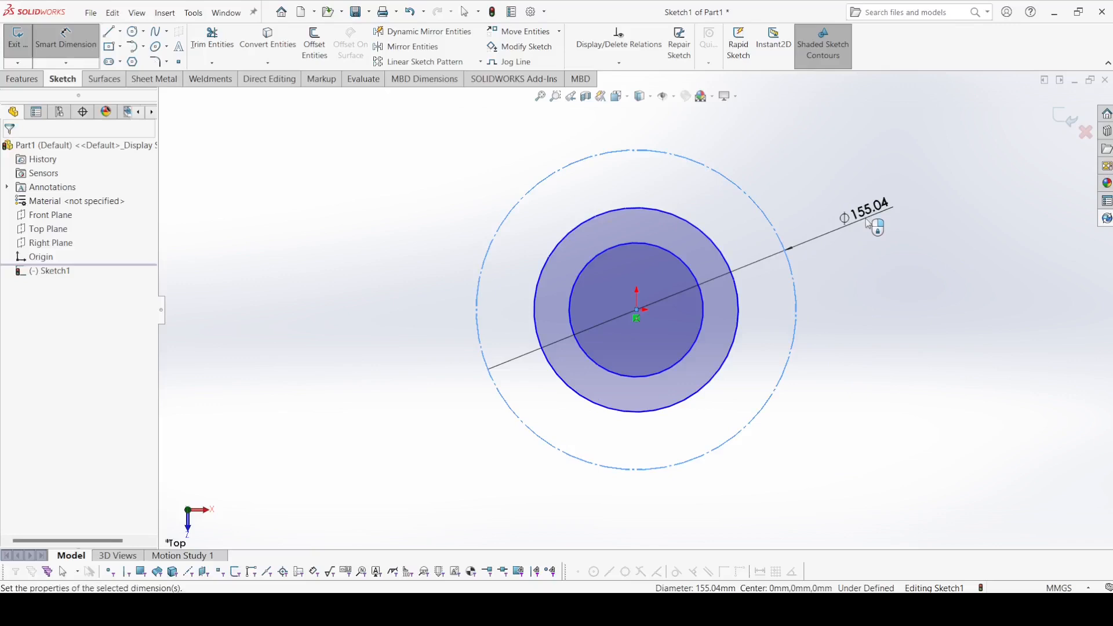
left_click(866, 226)
type("75")
key("Return")
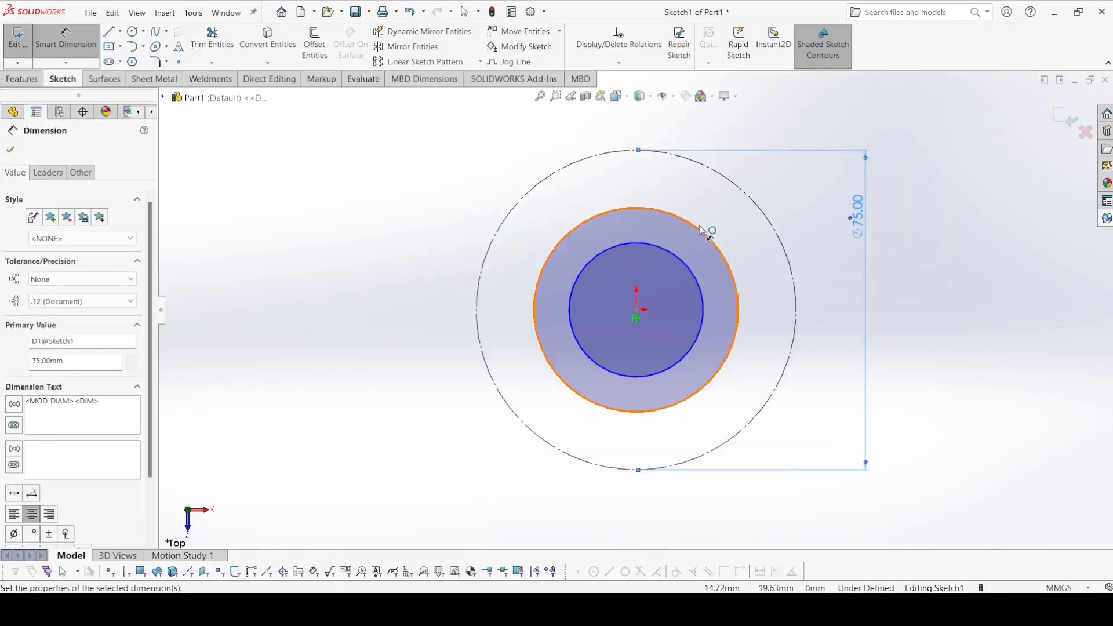
- Dimension the middle concentric circle with a diameter of 60 mm
left_click(675, 239)
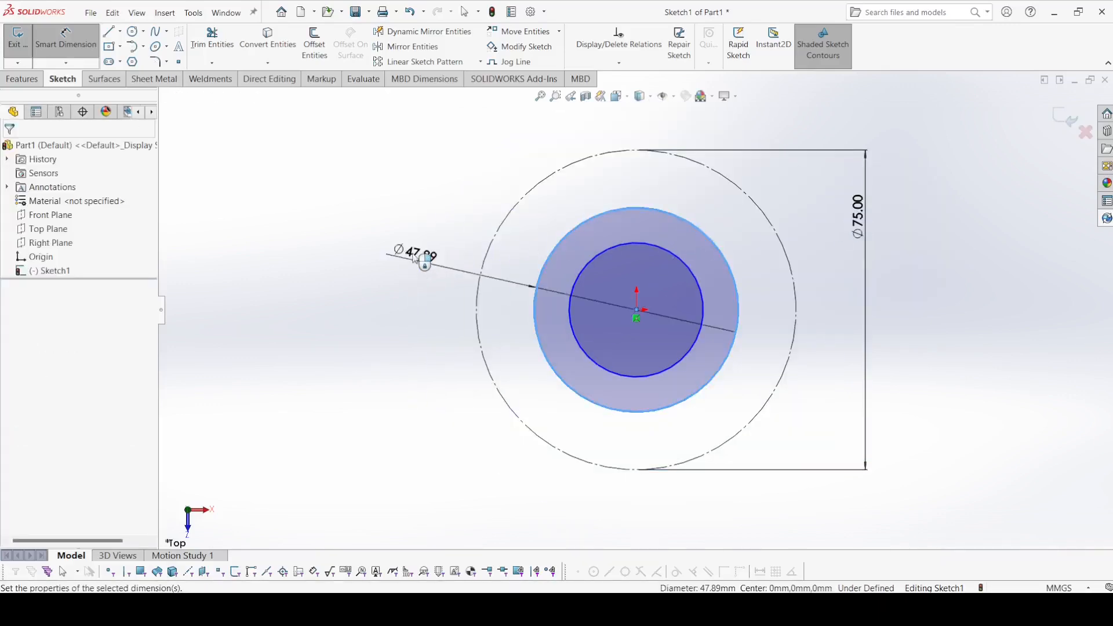
left_click(412, 254)
type("60")
key("Return")
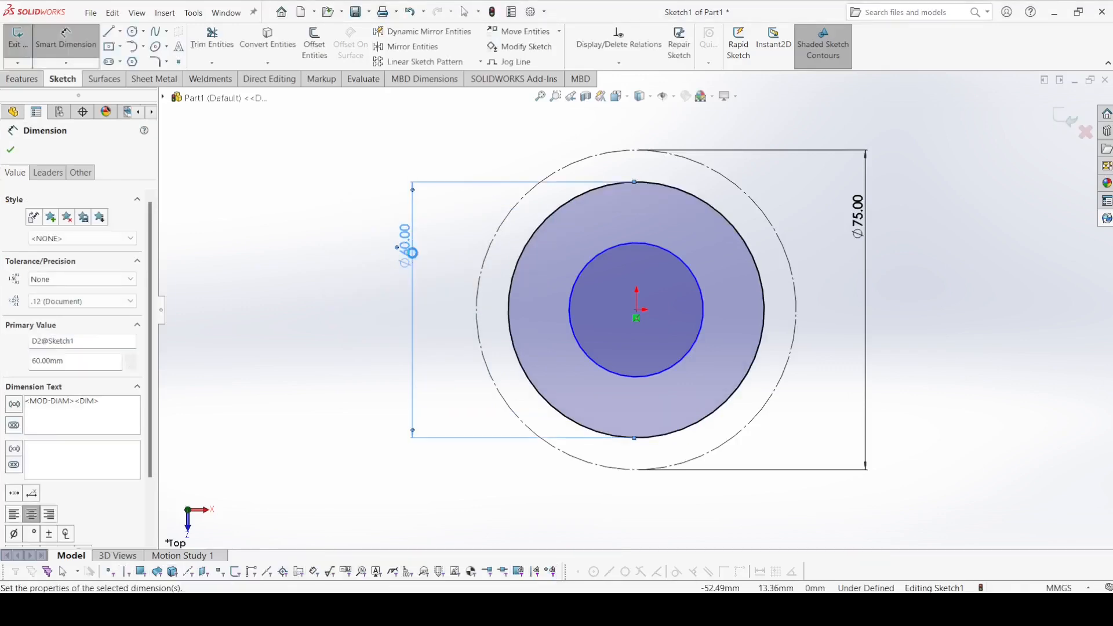
- Set the innermost circle's diameter to 50 mm and place the 50 mm and 60 mm dimensions beside the 75 mm one
left_click(632, 246)
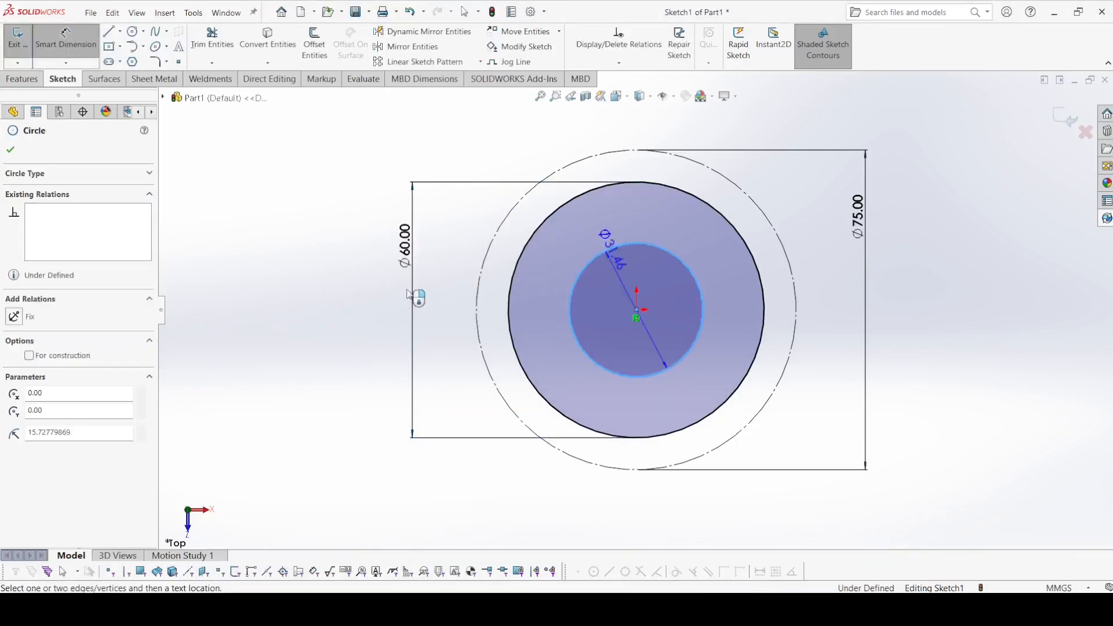
left_click(447, 303)
type("50")
key("Return")
left_click_drag(451, 307, 835, 307)
left_click_drag(404, 246, 929, 313)
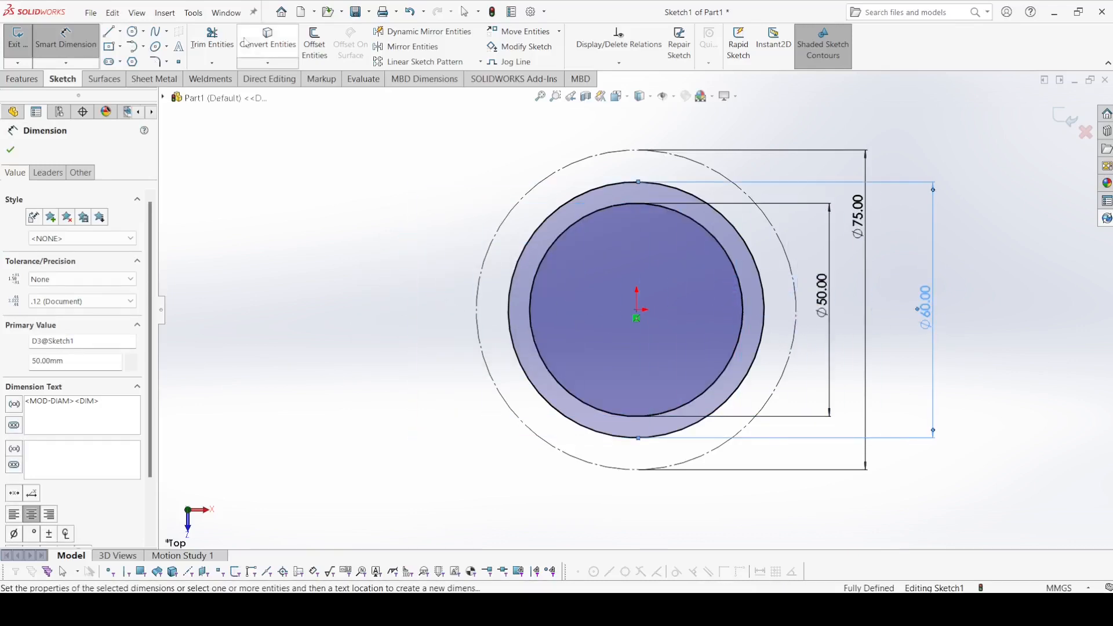
- Sketch a small circle centred on the left quadrant of the 75 mm construction circle and set its diameter to 10 mm
left_click(132, 32)
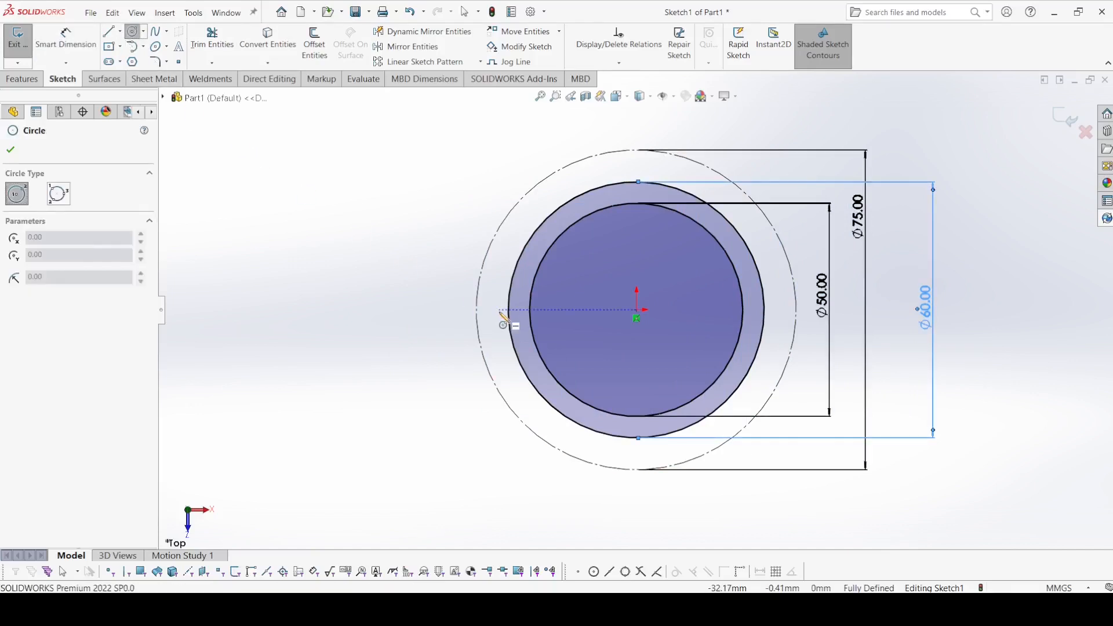
left_click(476, 310)
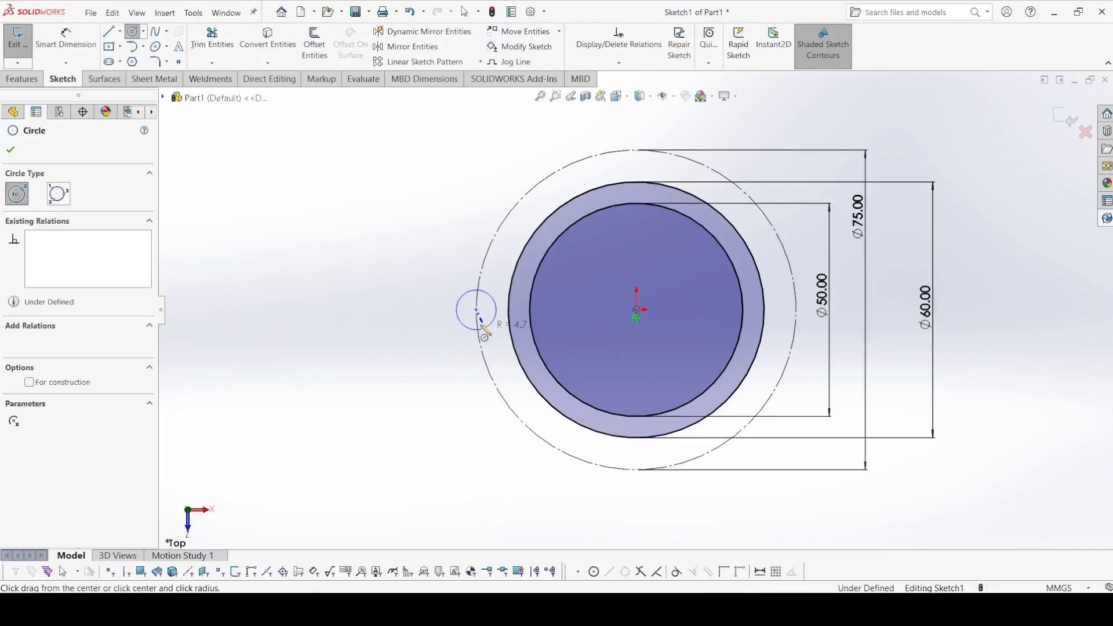
left_click(497, 310)
key("Escape")
left_click(456, 294)
left_click(426, 250)
type("10")
key("Return")
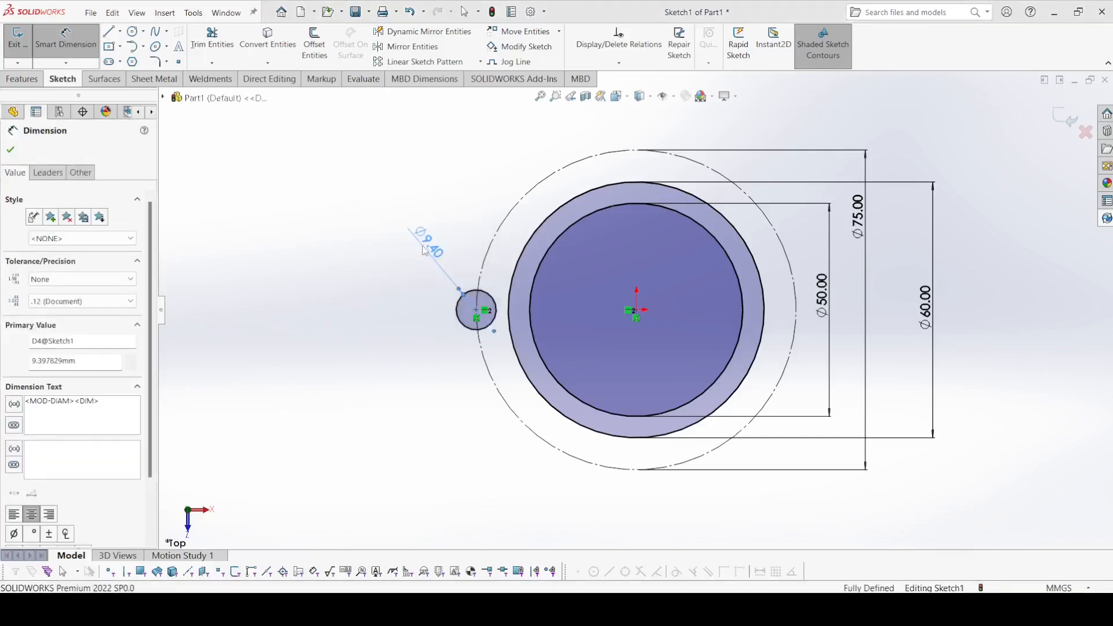
left_click(10, 149)
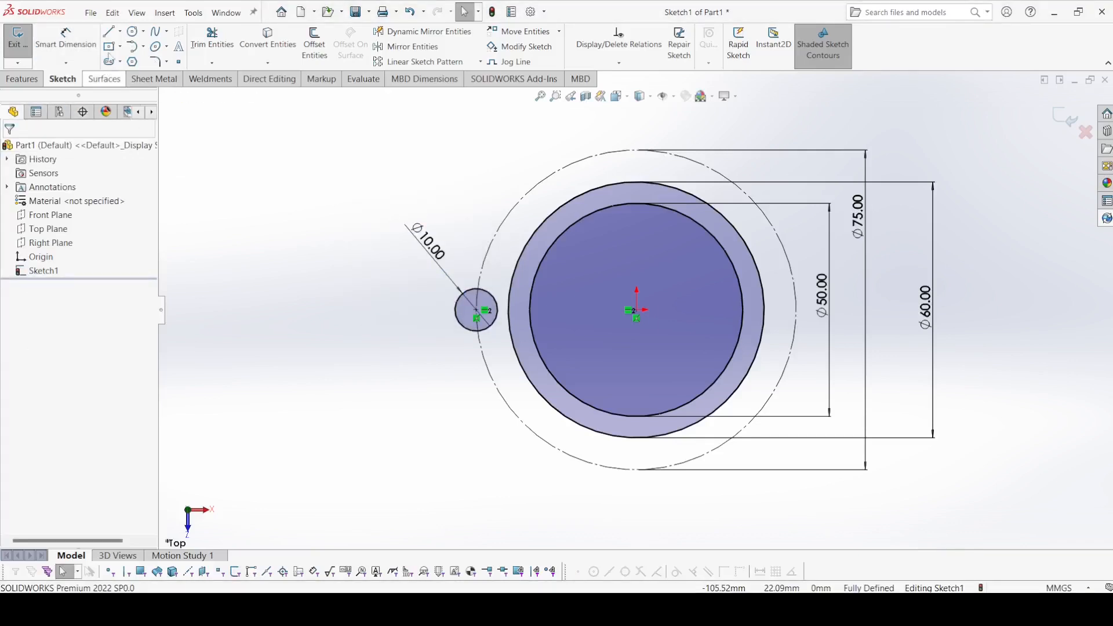
- Add a circle concentric with the 10 mm circle and set its diameter to 16 mm
left_click(132, 31)
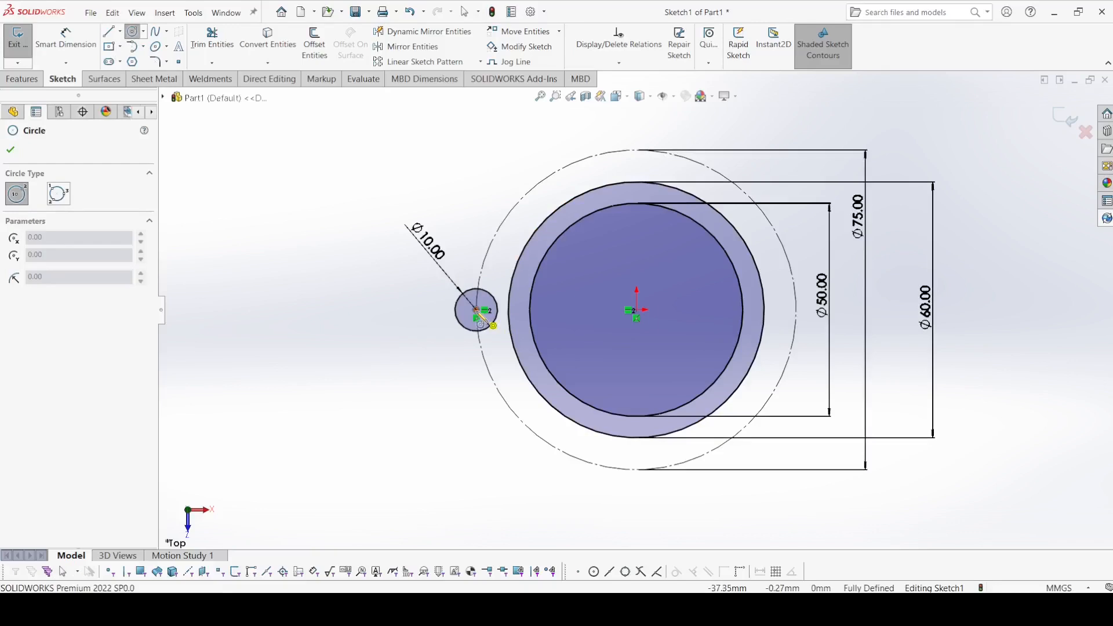
left_click(477, 310)
left_click(509, 328)
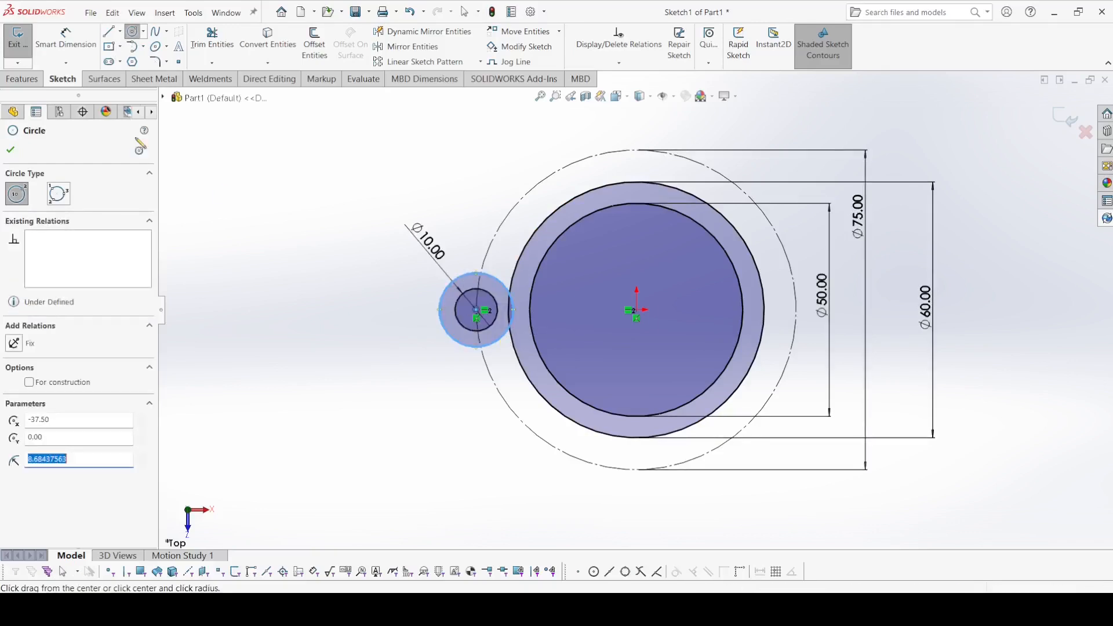
left_click(66, 43)
left_click(443, 298)
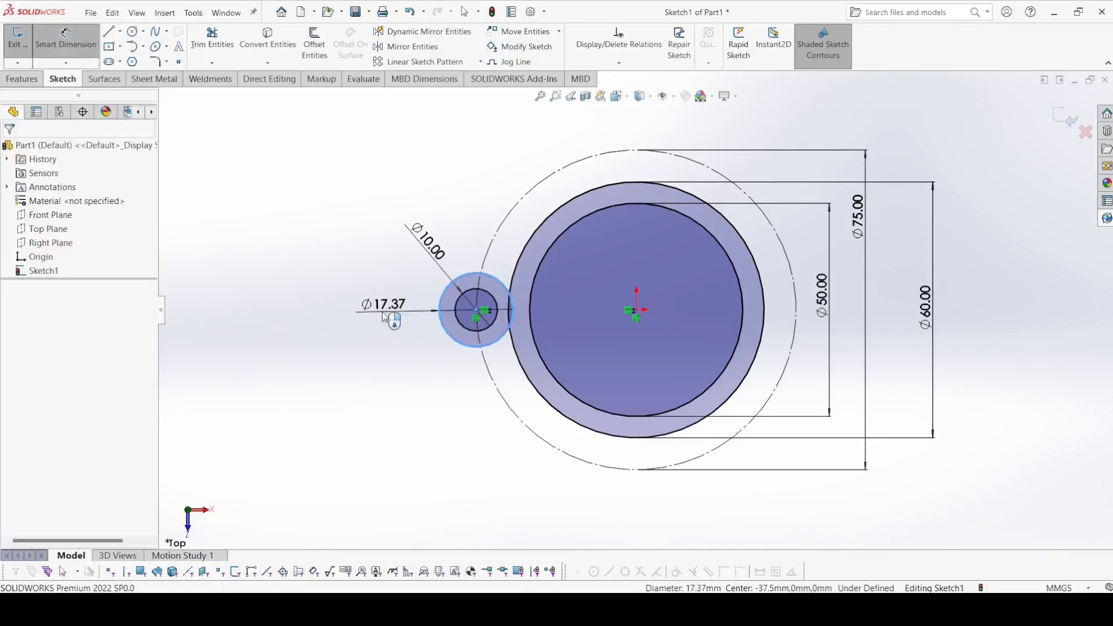
left_click(380, 304)
type("16")
key("Return")
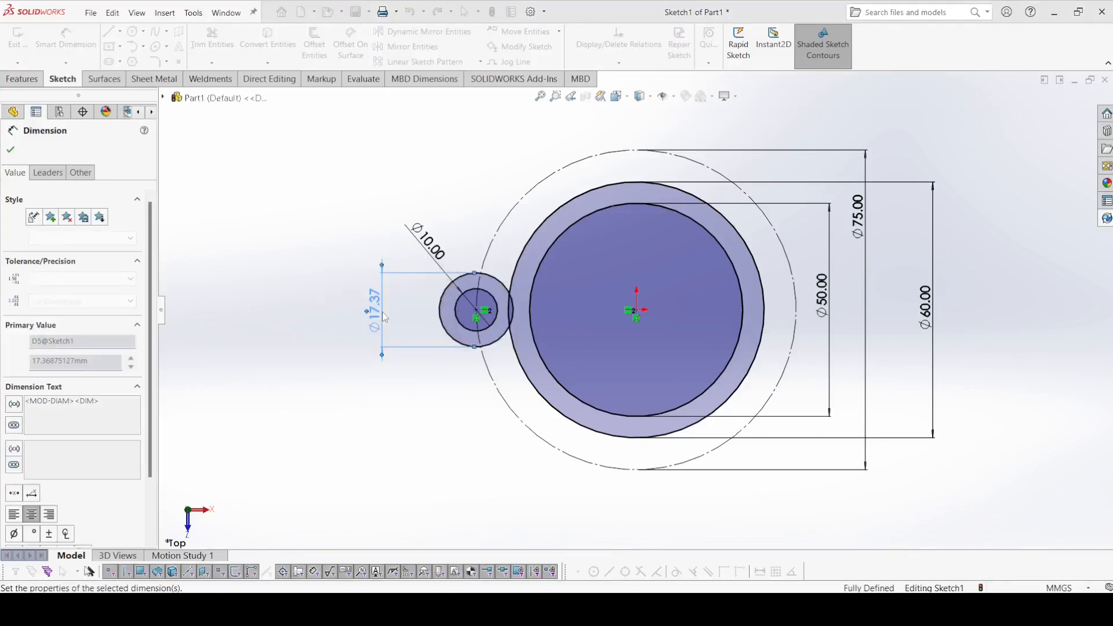
left_click(10, 150)
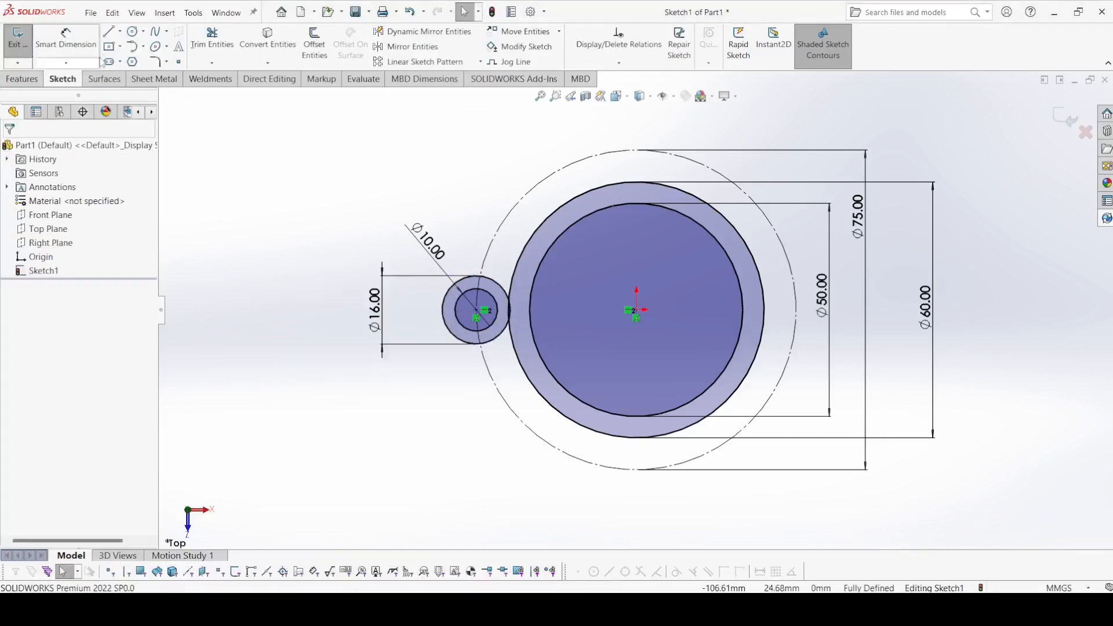
- Draw a horizontal centerline from the origin to the centre of the 10 mm circle
left_click(120, 32)
left_click(136, 56)
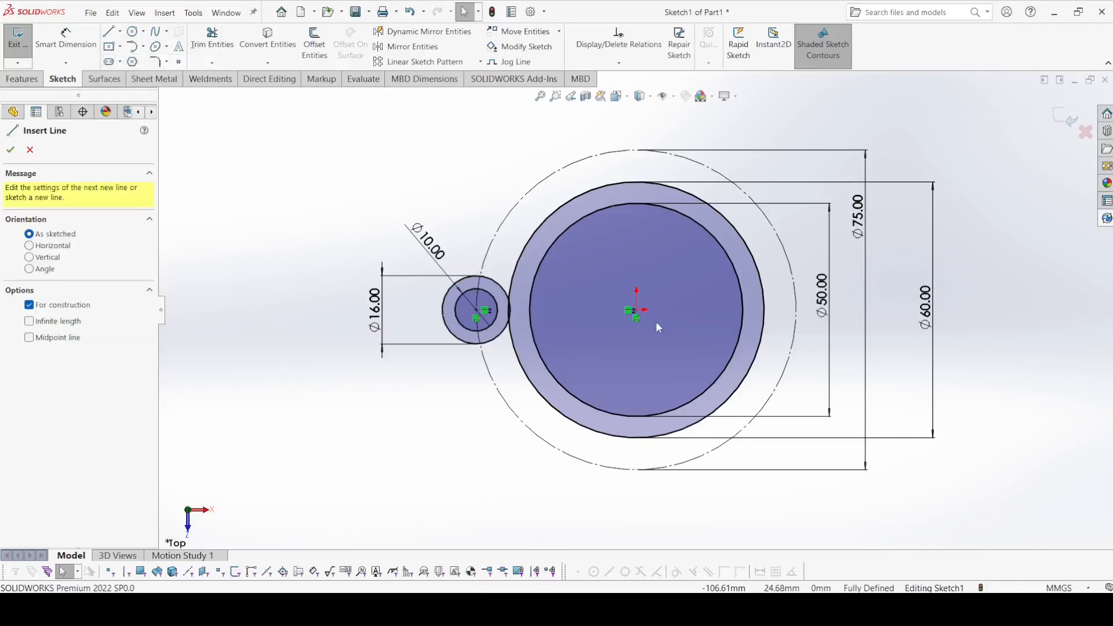
left_click(636, 312)
left_click(477, 311)
right_click(476, 313)
left_click(502, 321)
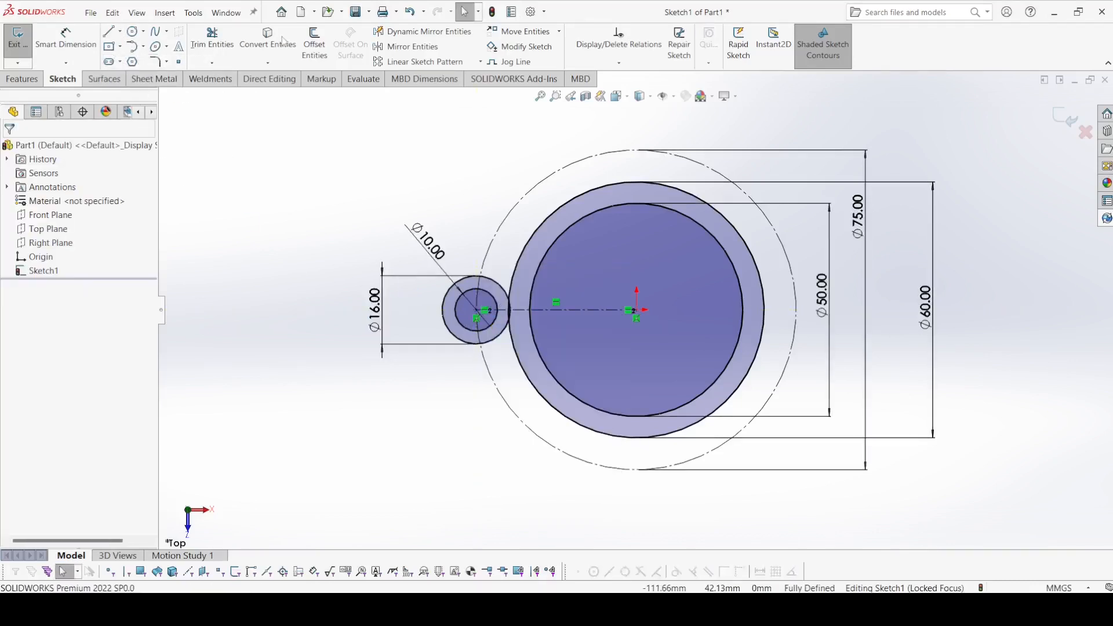
- With Dynamic Mirror about the centerline, sketch a line about 30 mm long from the upper-left of the 16 mm circle, tangent to both it and the 60 mm circle
left_click(423, 33)
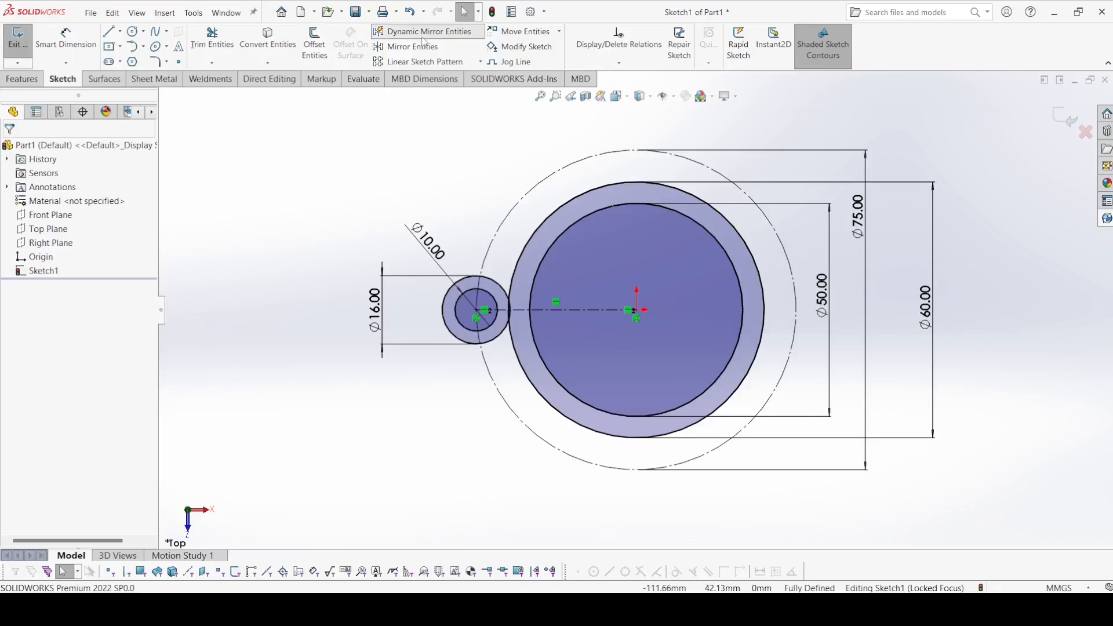
left_click(596, 310)
left_click(109, 32)
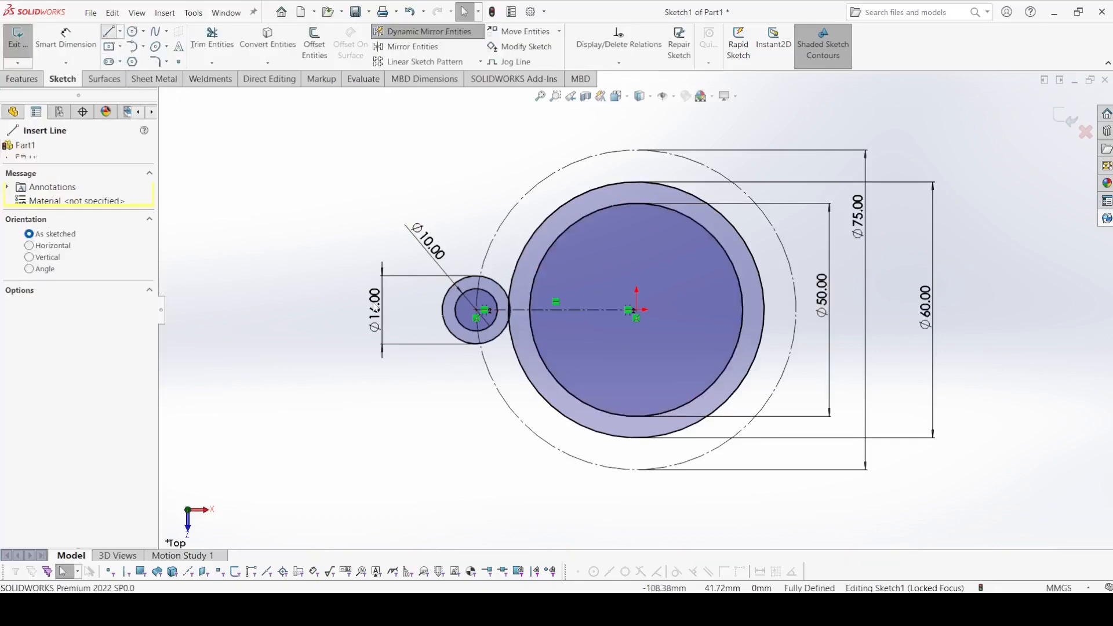
left_click(475, 278)
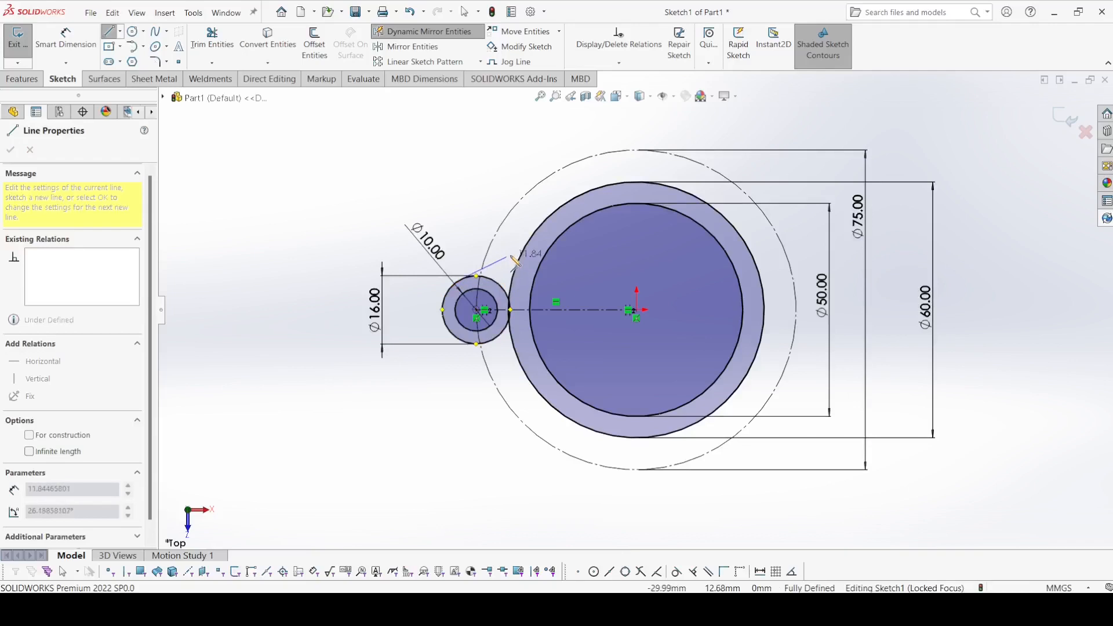
left_click(561, 207)
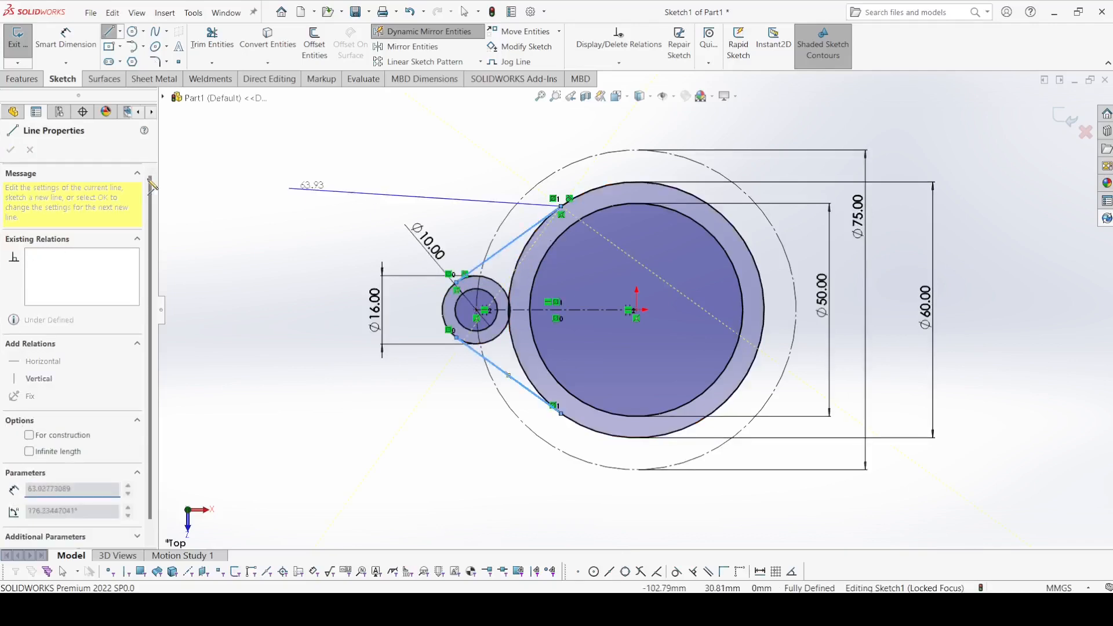
right_click(335, 227)
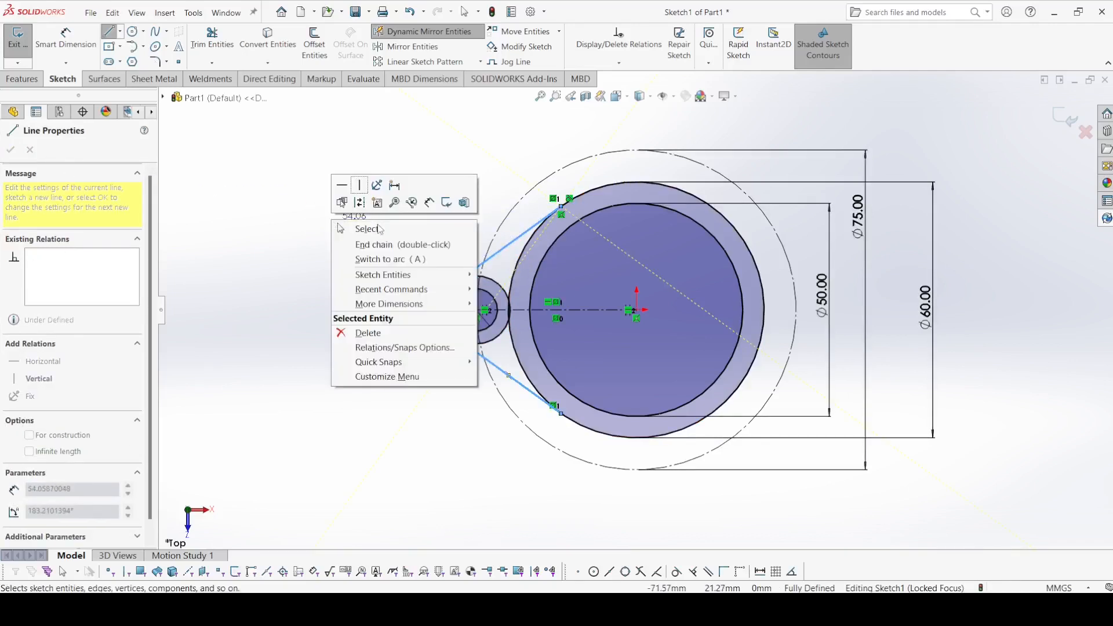
left_click(371, 234)
- Delete the tangent relation between the upper line and the 60 mm circle
key("Escape")
left_click(571, 199)
key("Delete")
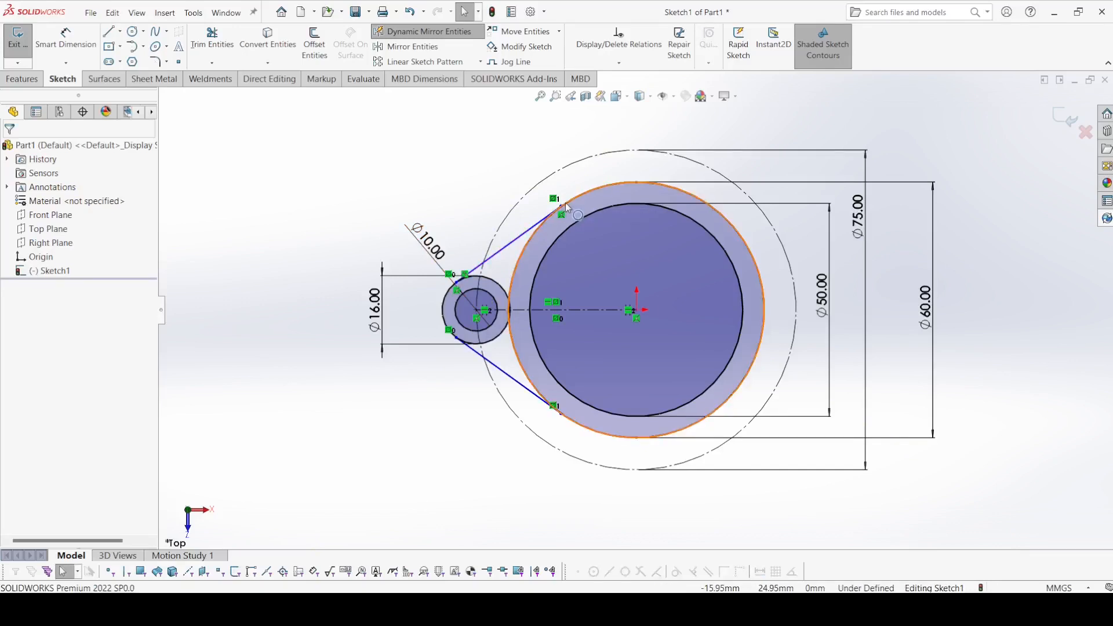
- Dimension the angle between the two mirrored lines as 30 degrees
right_click_drag(223, 168, 223, 109)
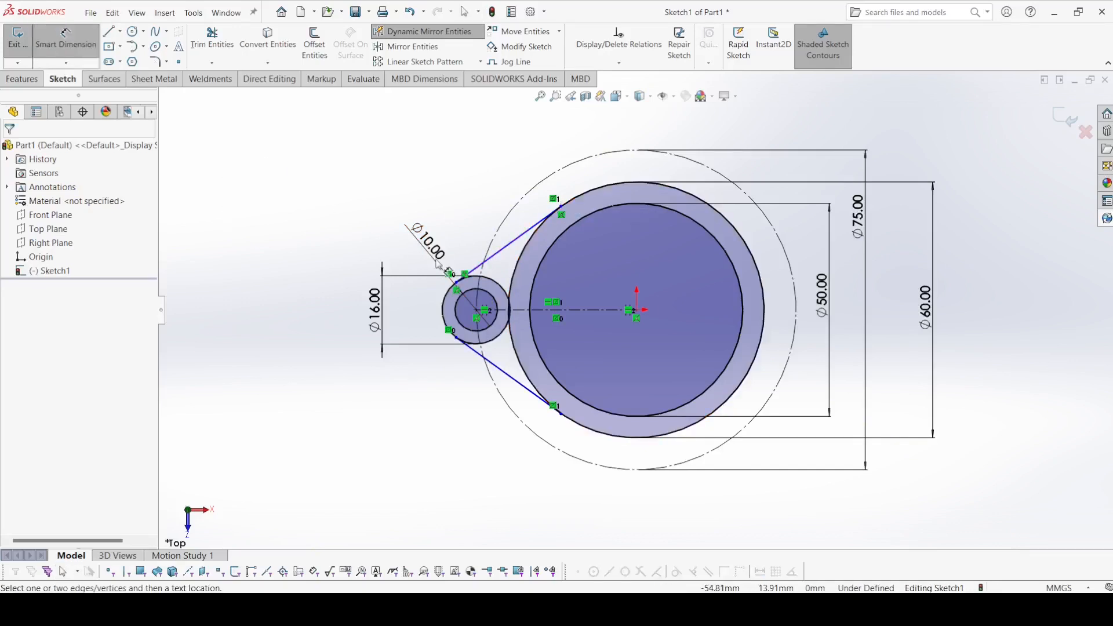
left_click(508, 255)
left_click(499, 367)
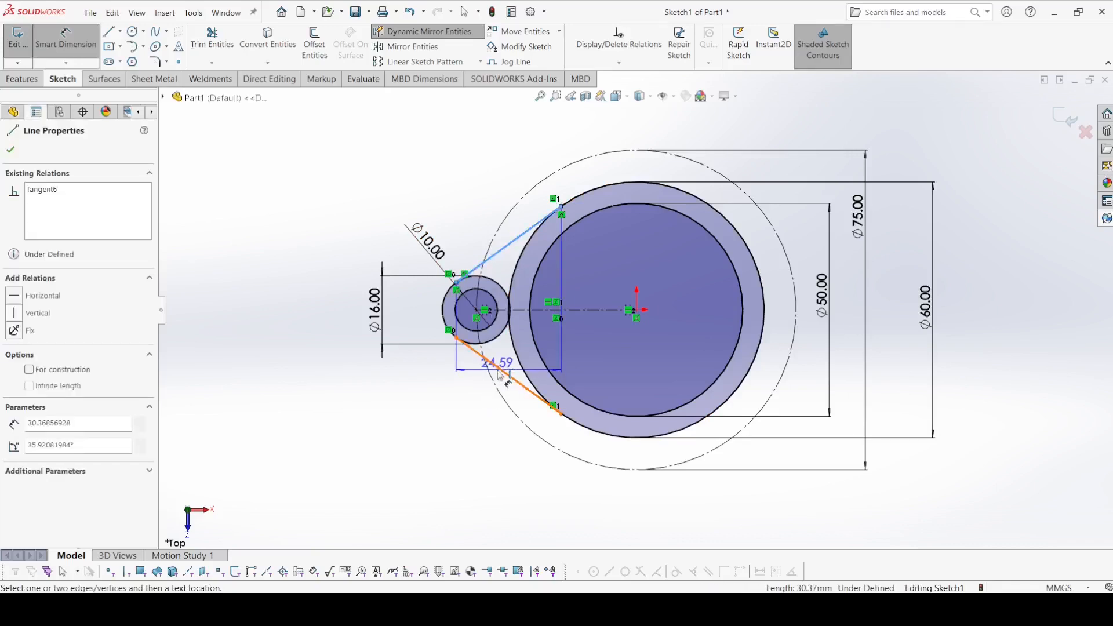
left_click(538, 310)
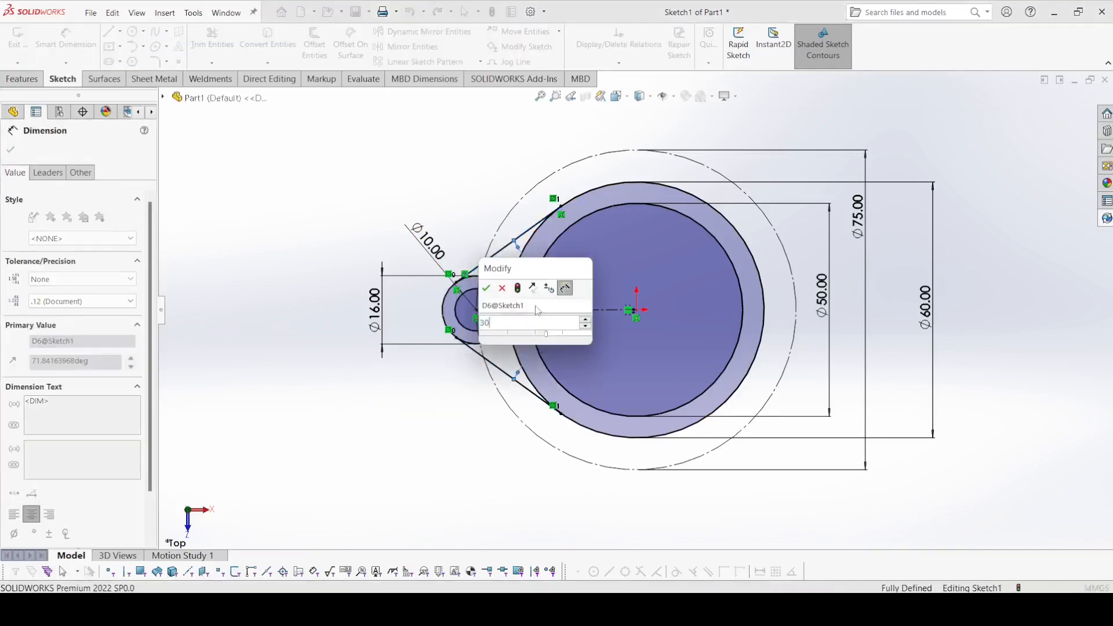
left_click(513, 301)
left_click(10, 151)
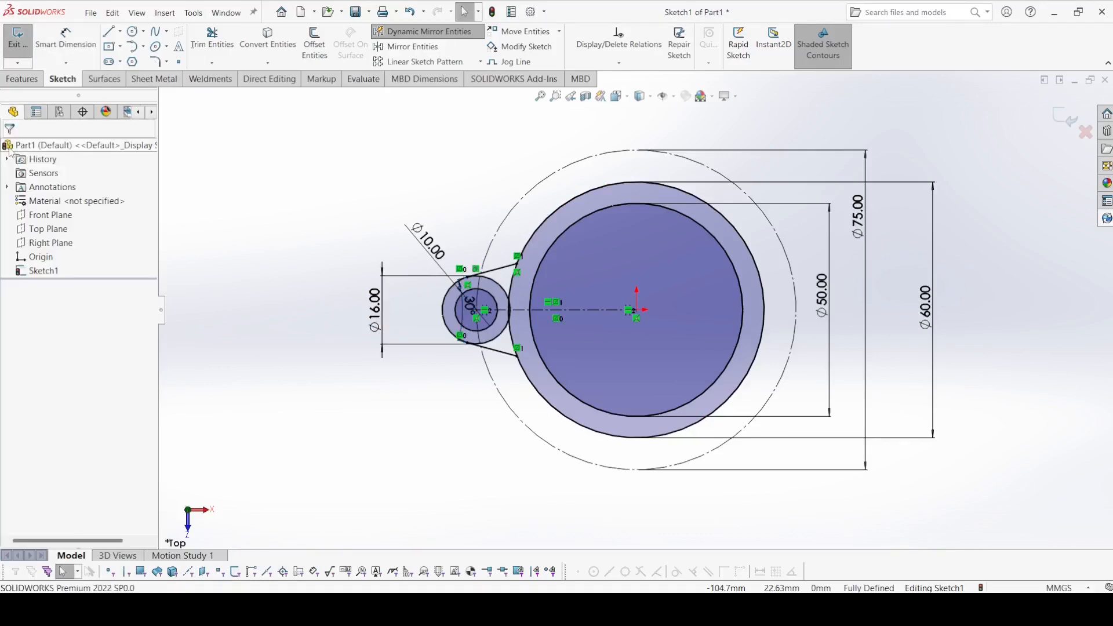
- Trim away the part of the 16 mm circle that faces the ring between the two angled lines
left_click(213, 44)
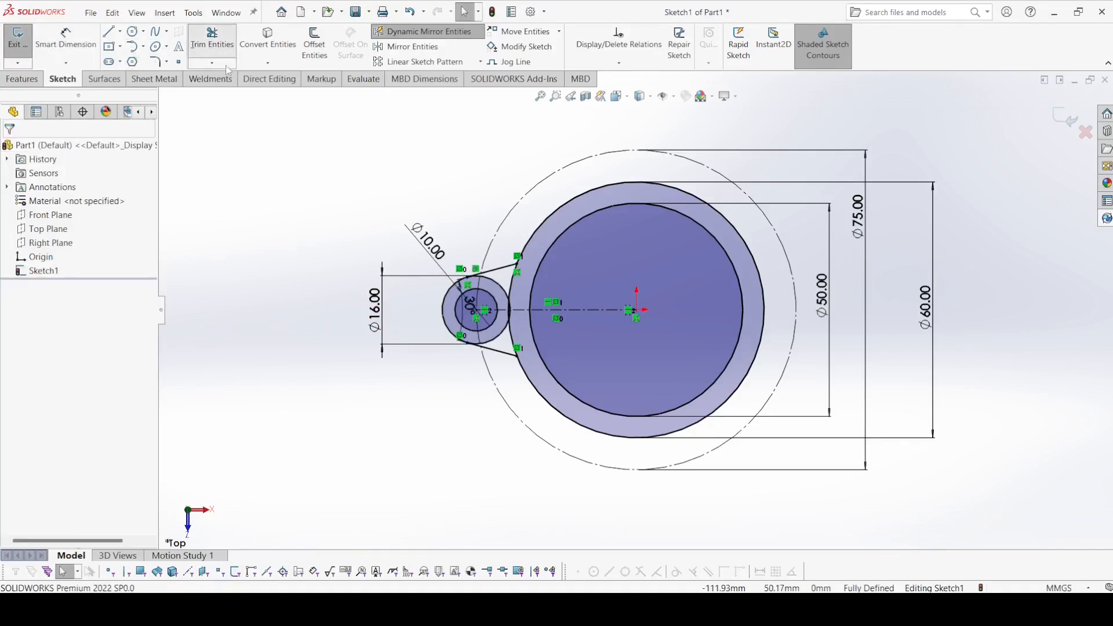
scroll(477, 313, "down", 4)
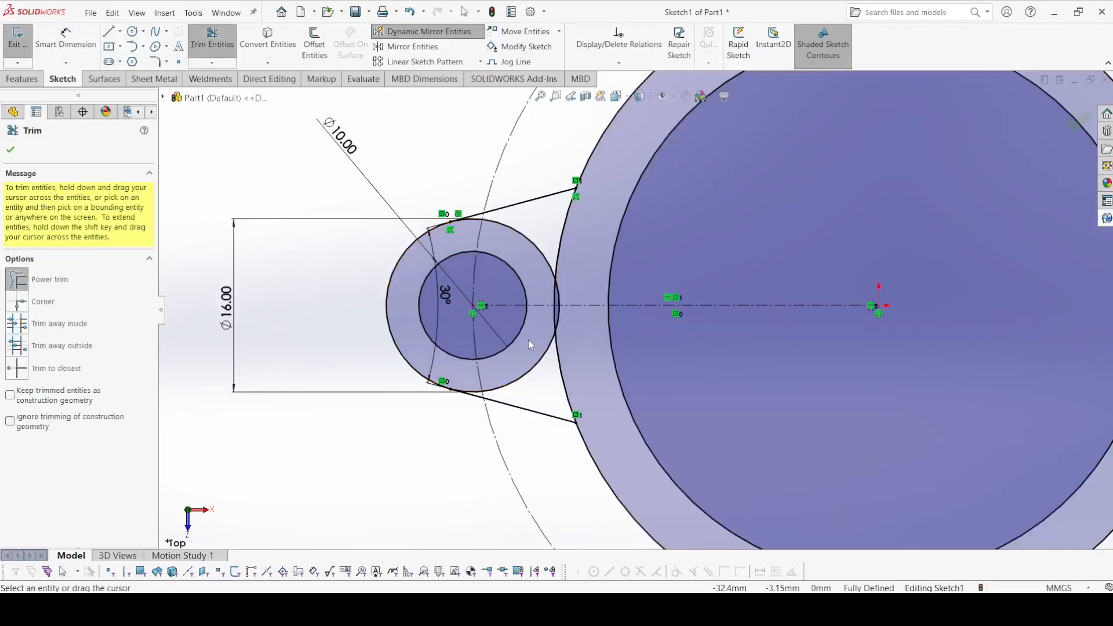
mouse_move(506, 360)
left_mouse_down()
mouse_move(529, 390)
mouse_move(565, 241)
mouse_move(551, 230)
mouse_move(522, 271)
left_mouse_up()
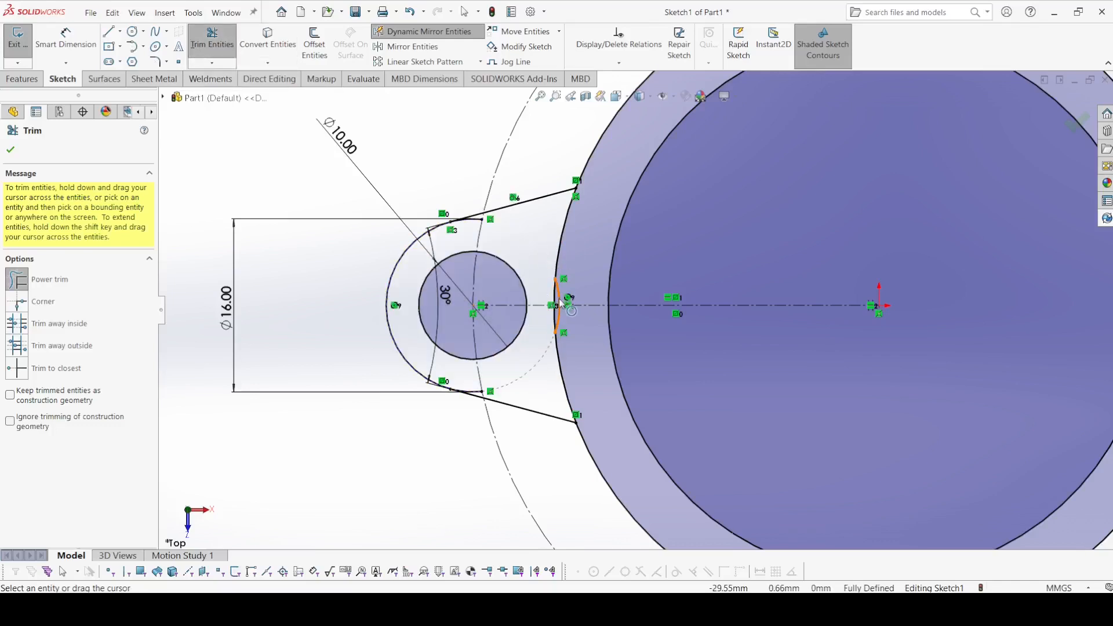
scroll(559, 300, "down", 8)
left_click_drag(603, 379, 618, 400)
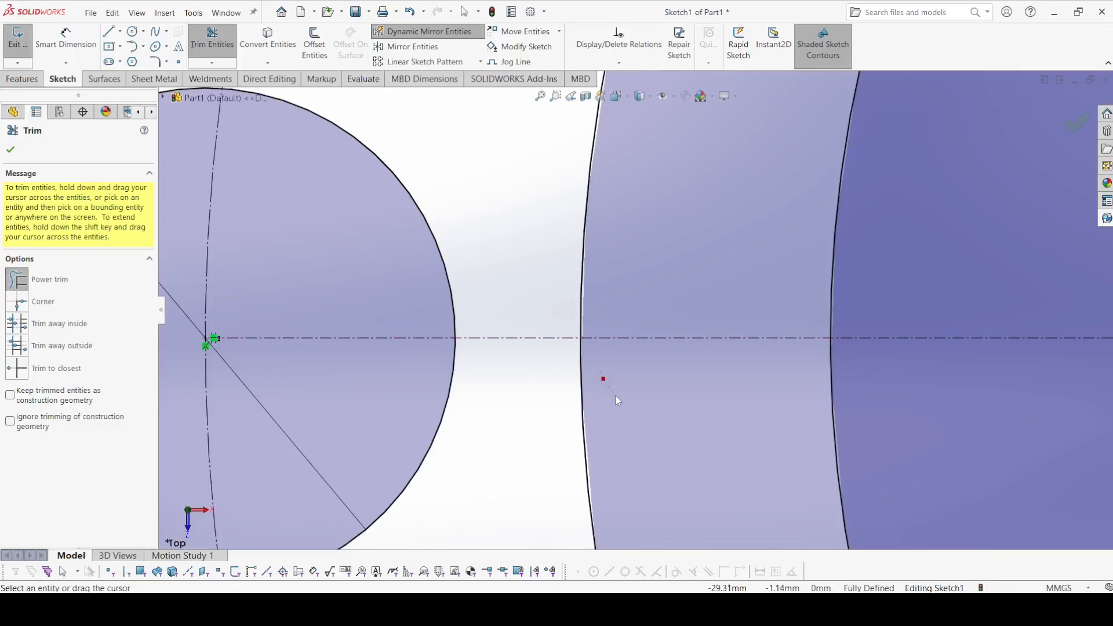
scroll(616, 388, "up", 10)
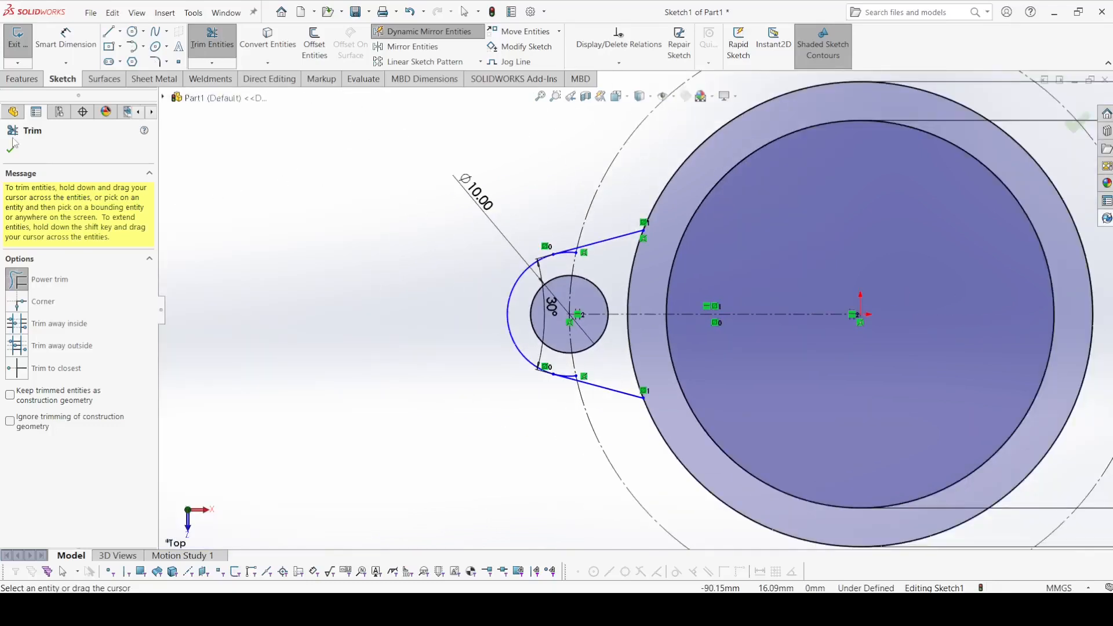
left_click(9, 153)
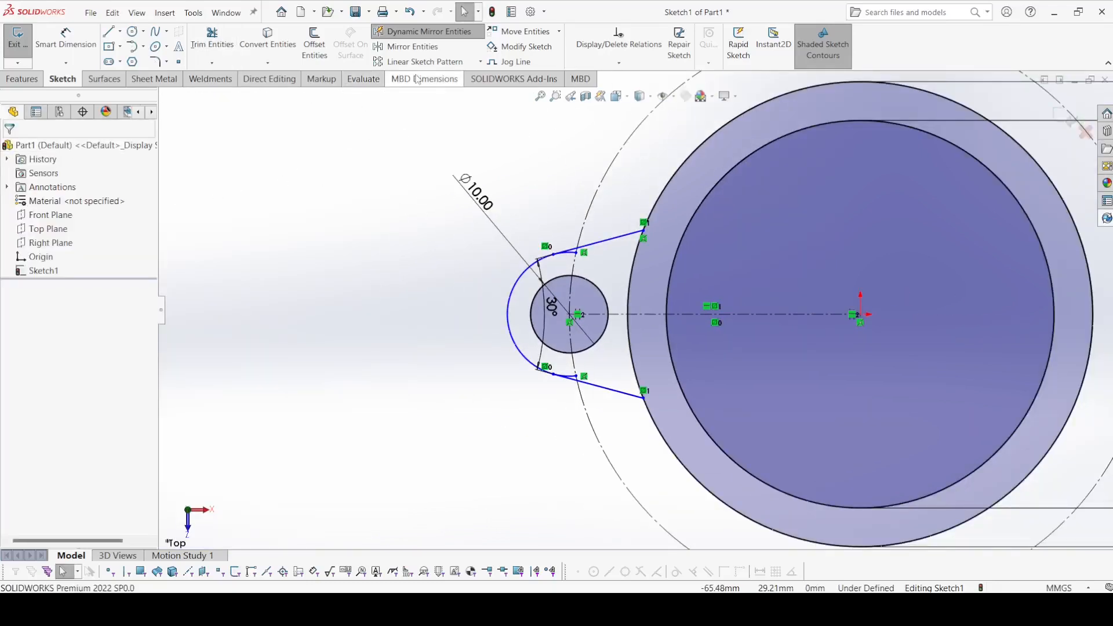
left_click(480, 62)
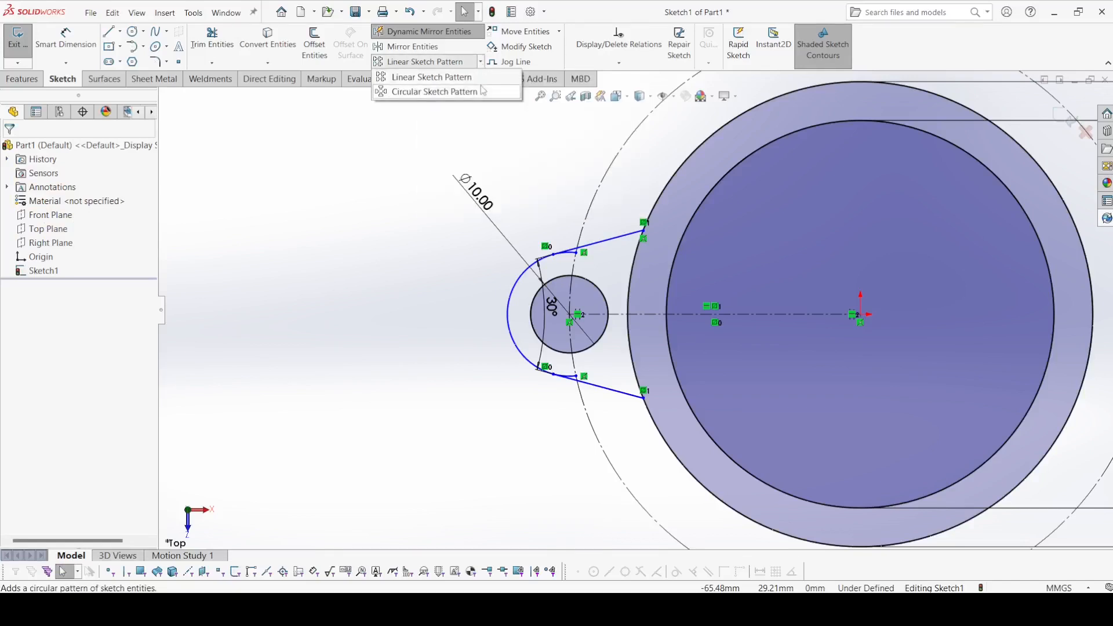
left_click(483, 93)
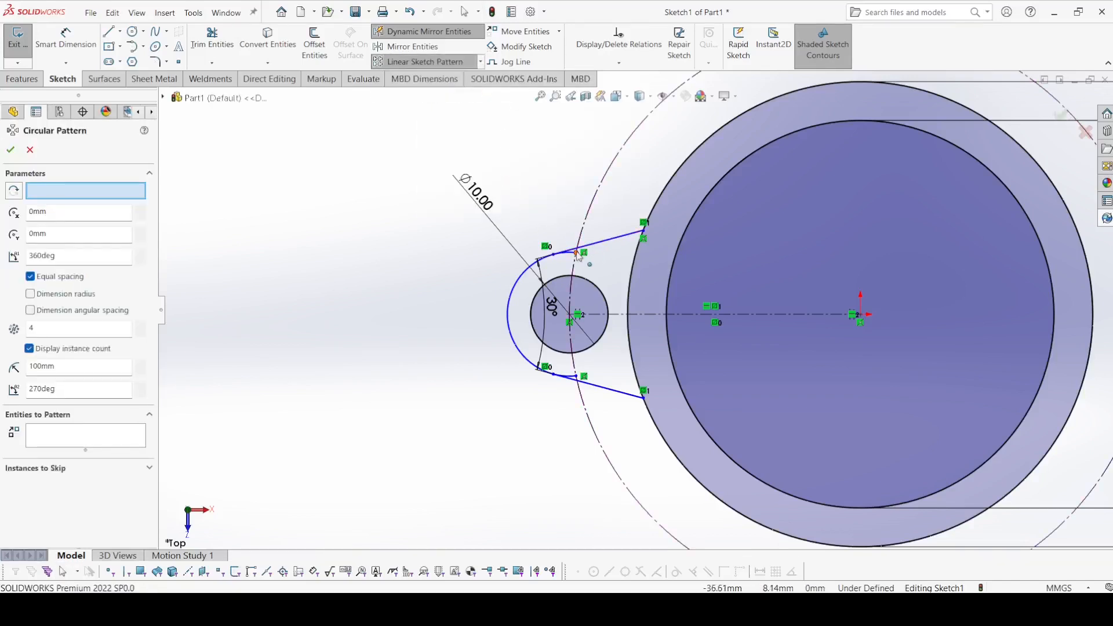
left_click(29, 150)
- Trim the leftover arc ends of the lug inside the upper and lower tangent points
left_click(213, 37)
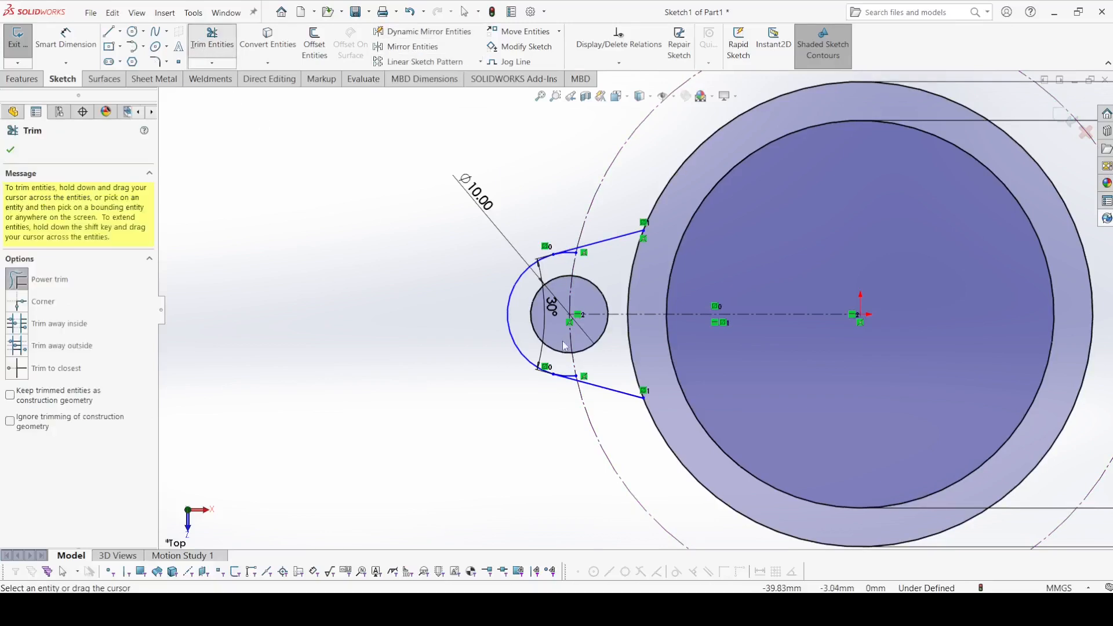
scroll(575, 266, "down", 5)
scroll(583, 257, "up", 6)
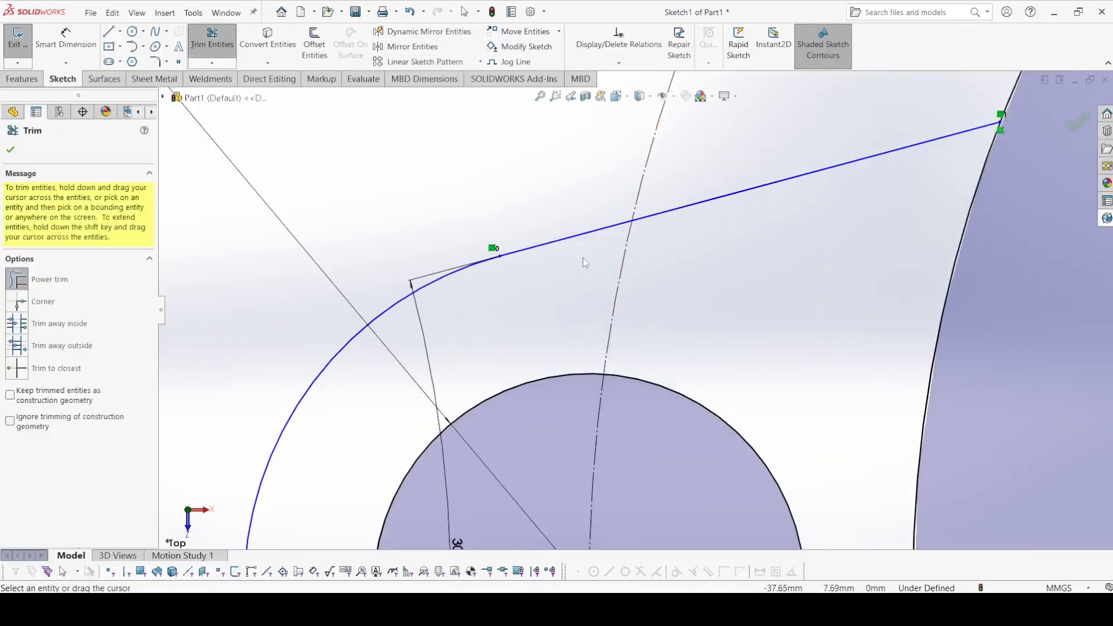
scroll(649, 487, "down", 5)
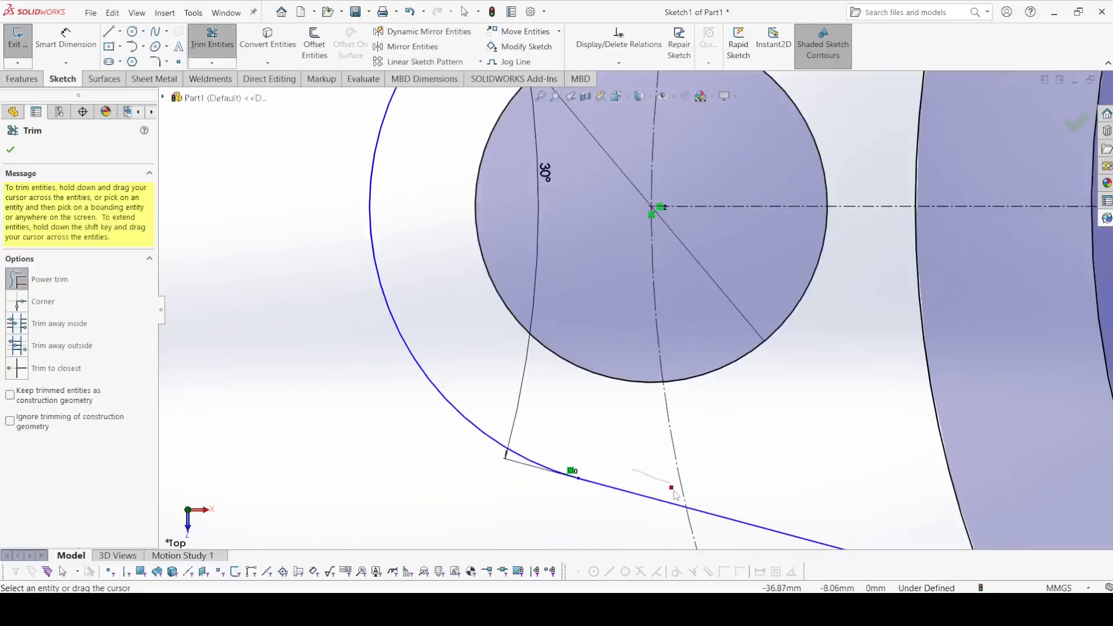
left_click(11, 151)
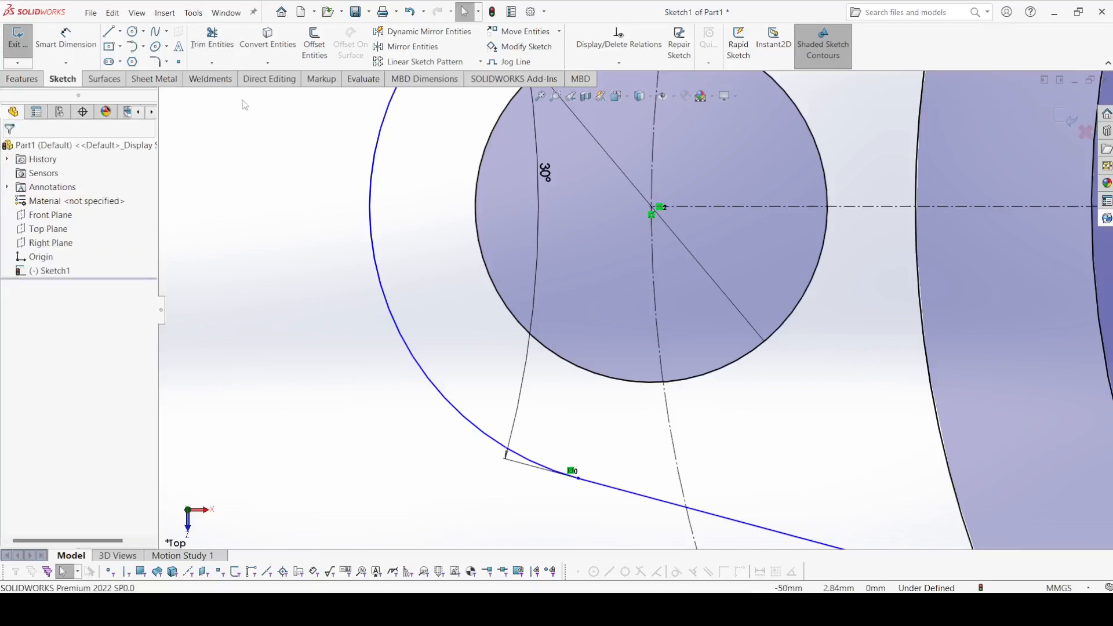
- Circular-pattern the lug arc, both angled lines and the 10 mm circle around the origin as 3 equally spaced instances over 360 degrees
left_click(480, 61)
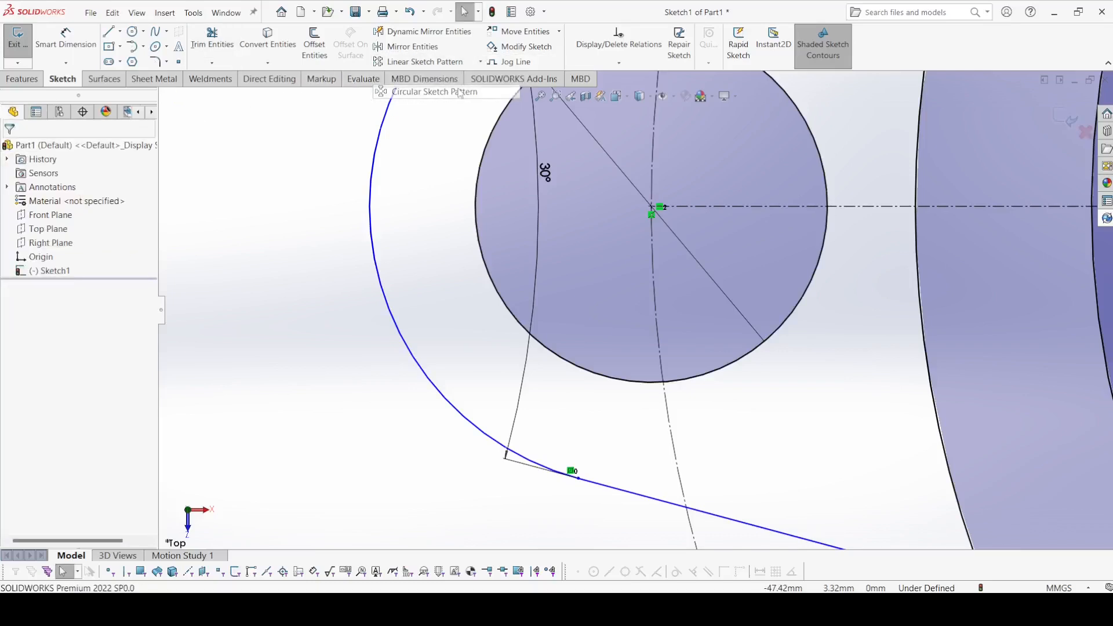
left_click(435, 92)
scroll(635, 309, "up", 3)
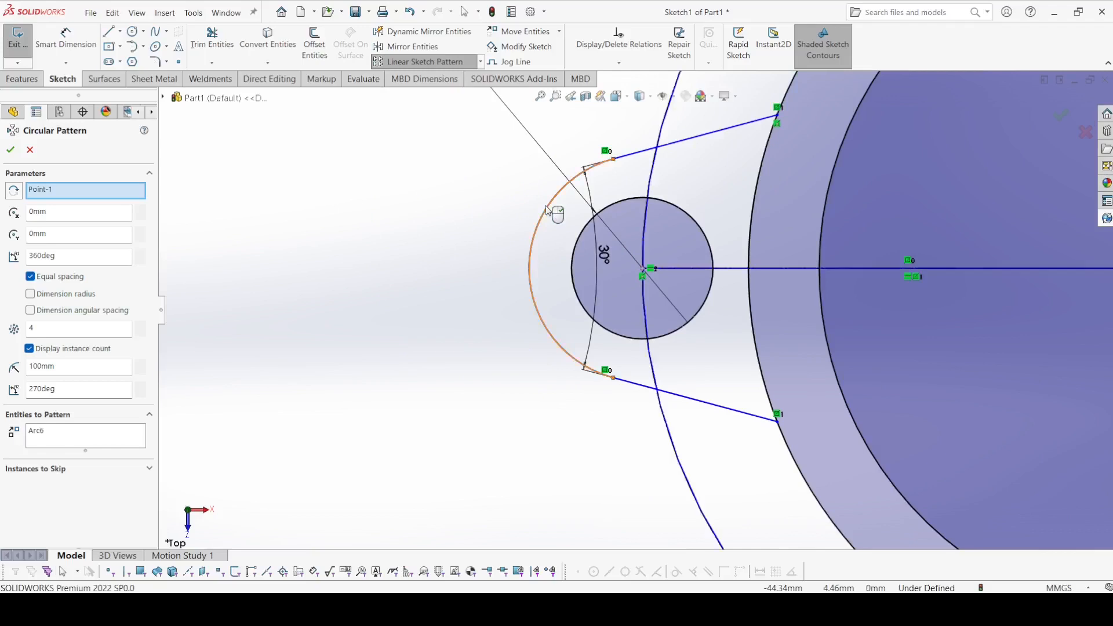
left_click(657, 152)
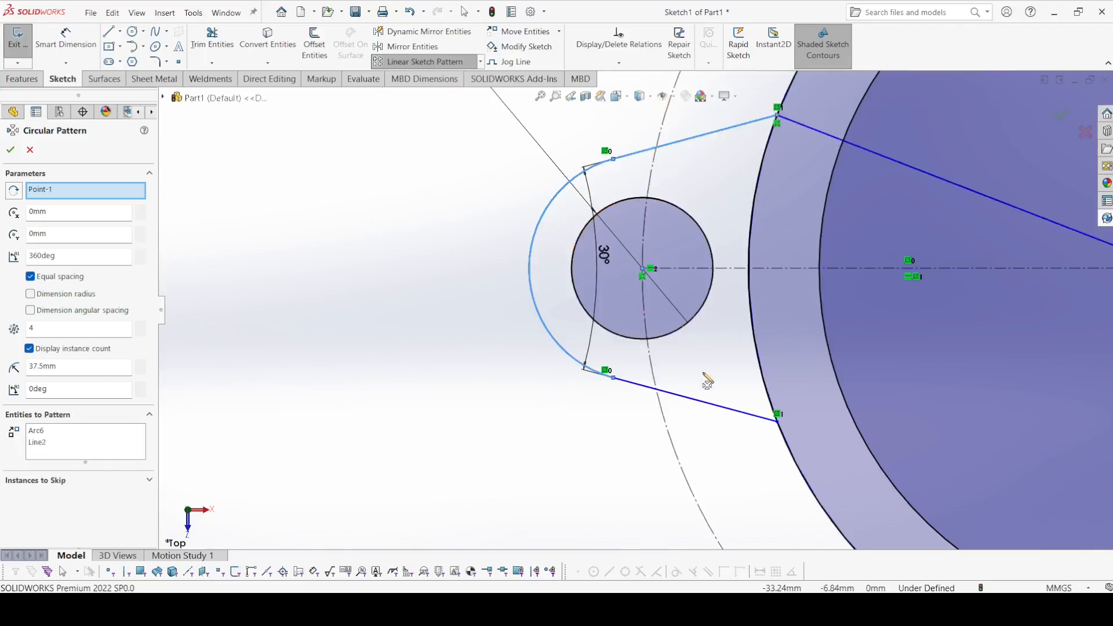
left_click(710, 405)
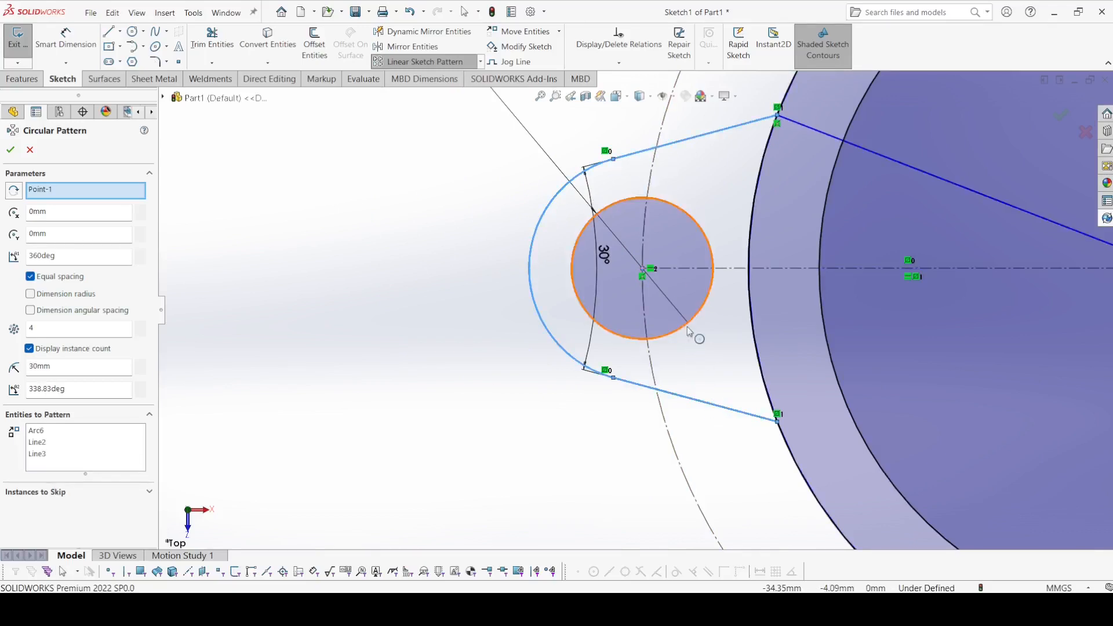
left_click(694, 338)
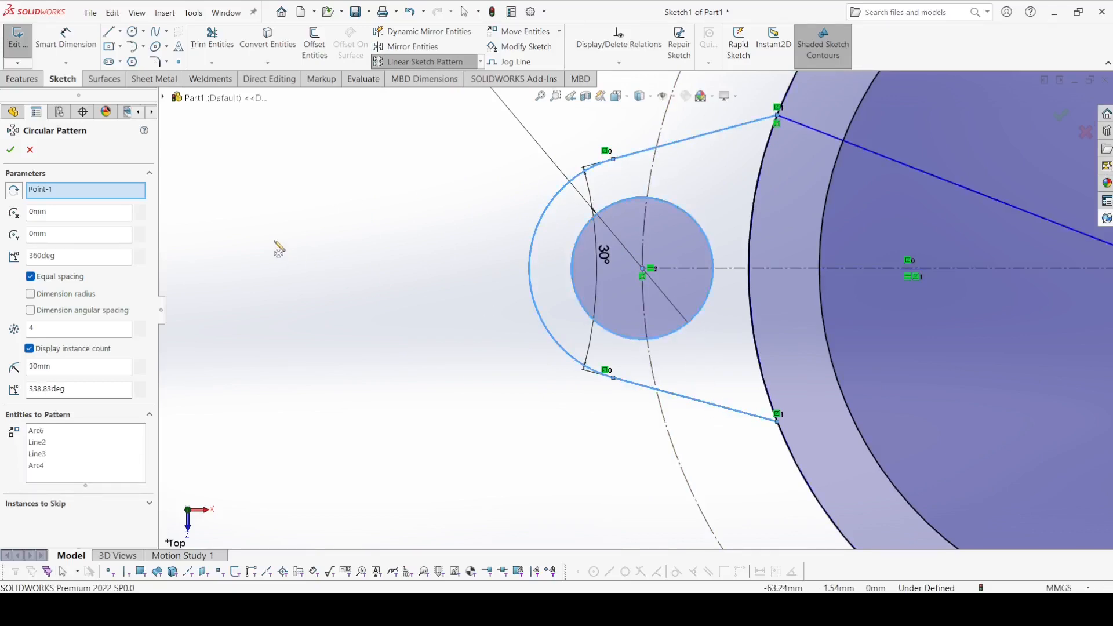
left_click(53, 333)
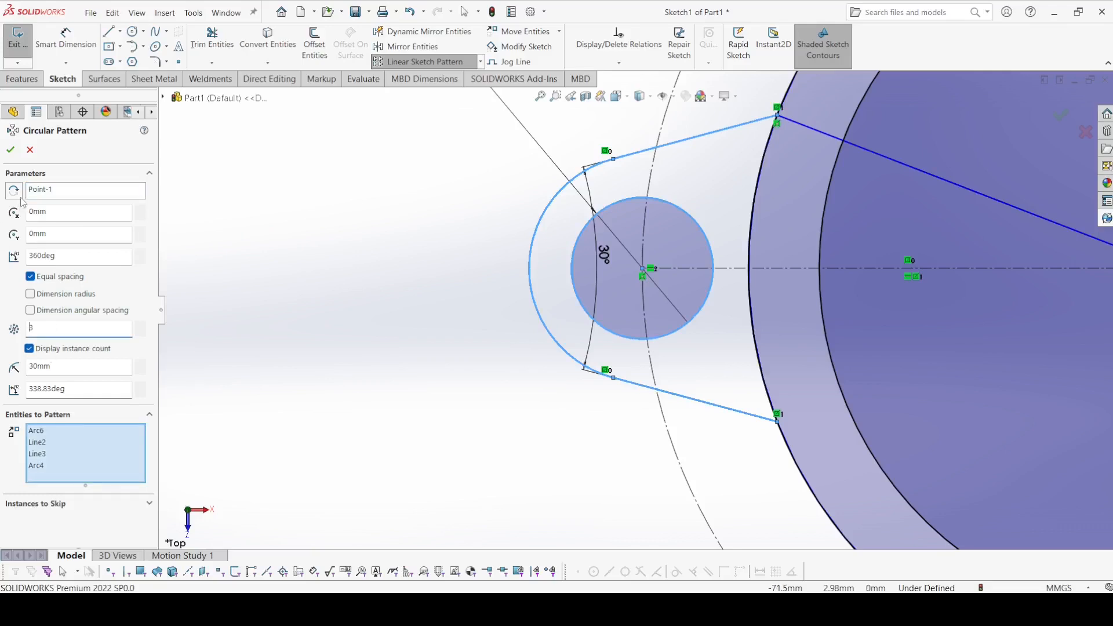
scroll(290, 317, "up", 5)
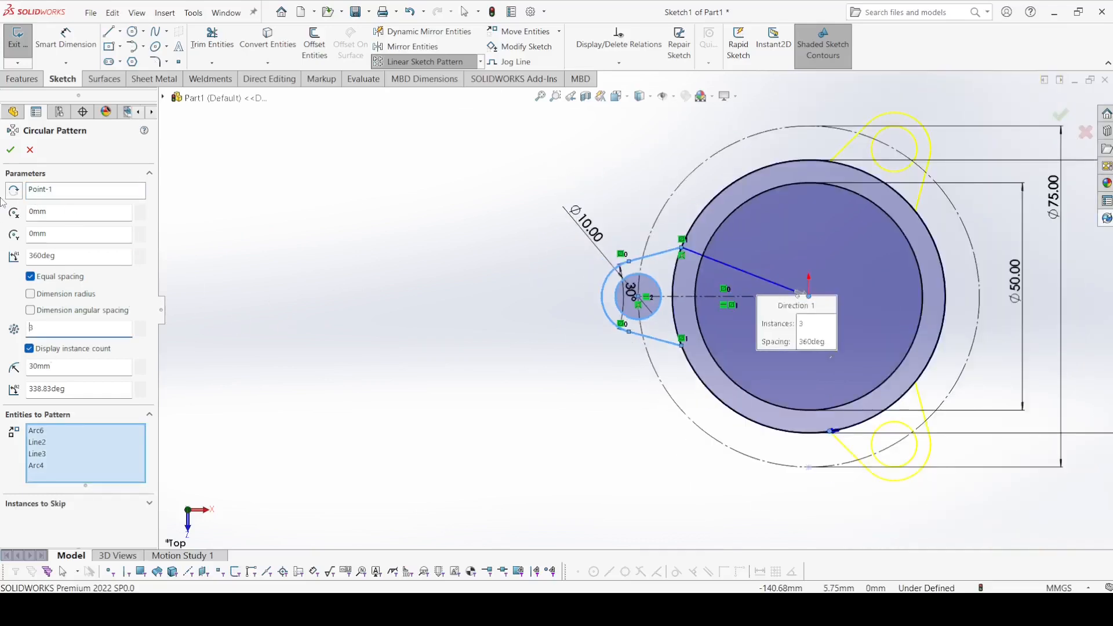
left_click(11, 150)
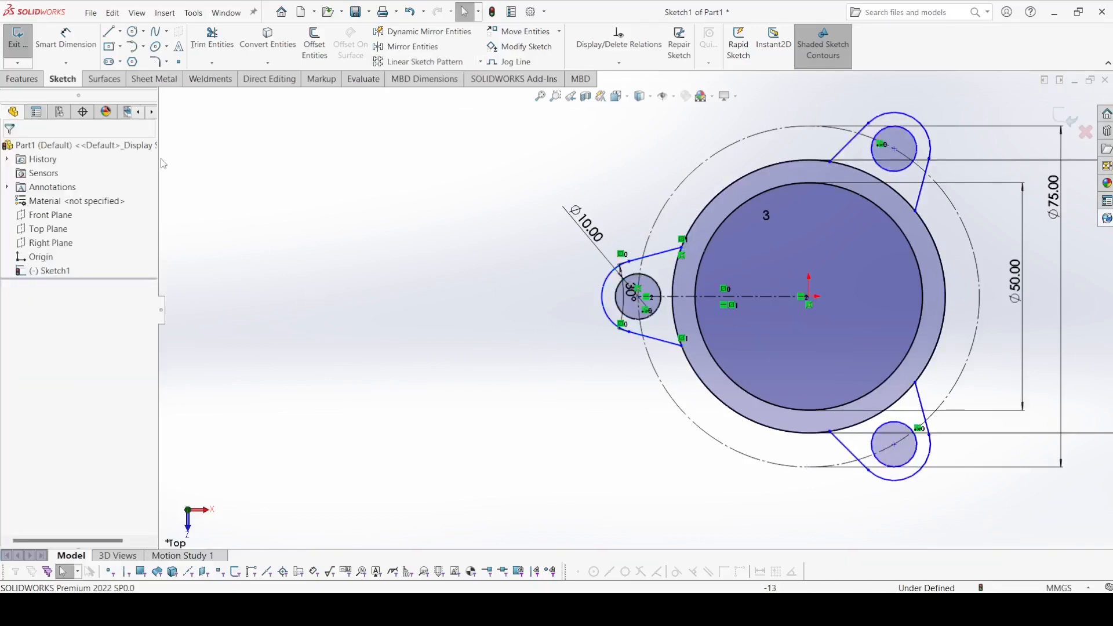
- Extrude the ring region and the three lug regions, leaving the holes open, with the Mid Plane end condition
left_click(22, 79)
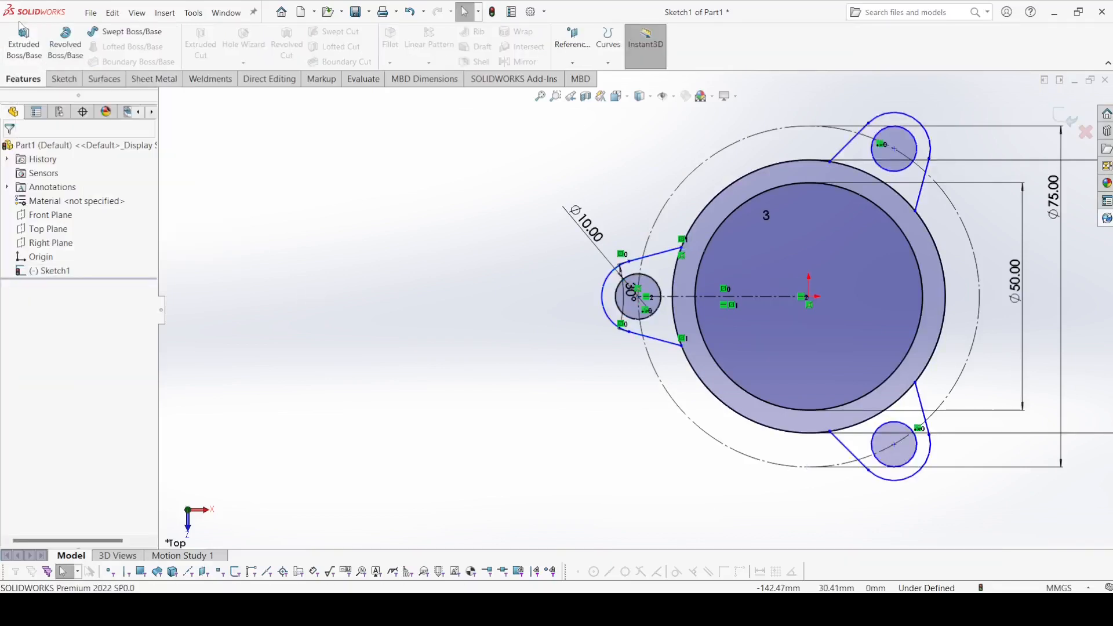
left_click(23, 44)
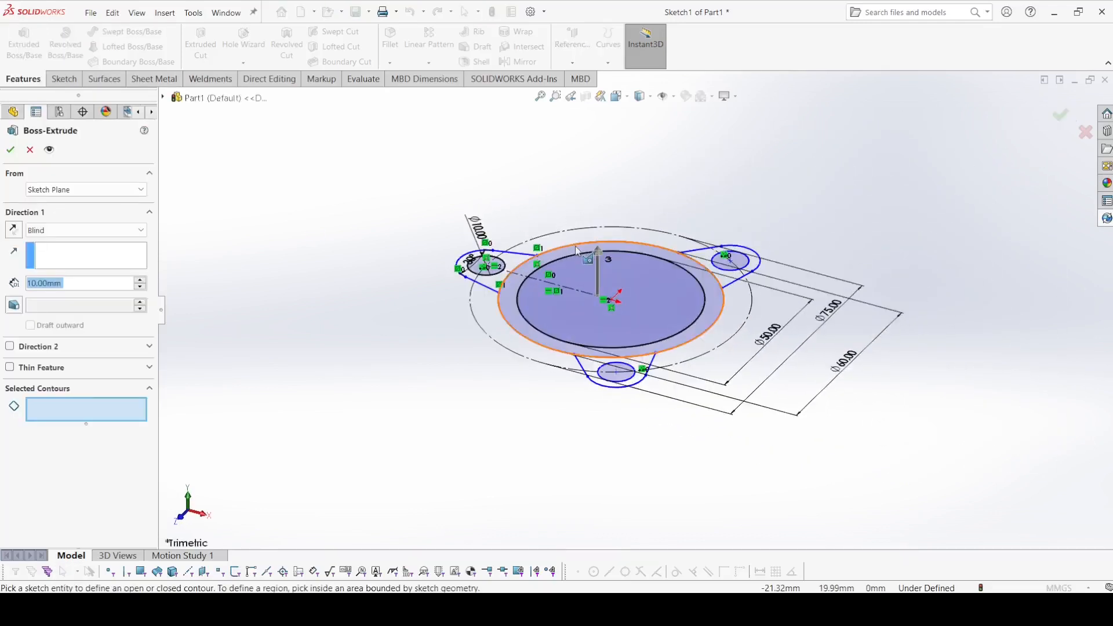
left_click(576, 249)
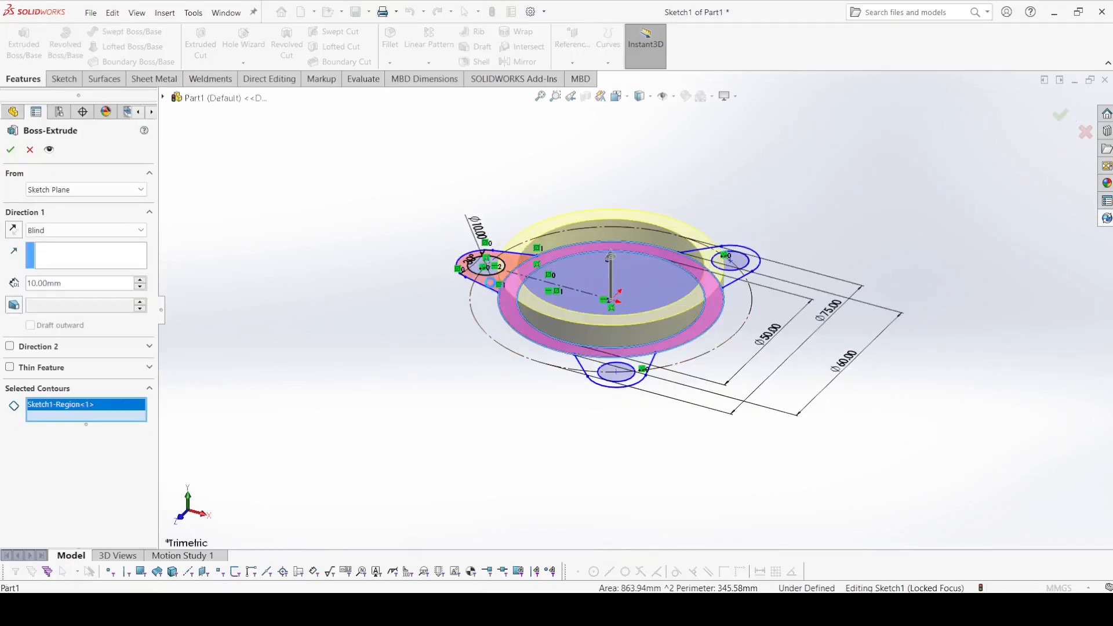
left_click(493, 282)
left_click(631, 380)
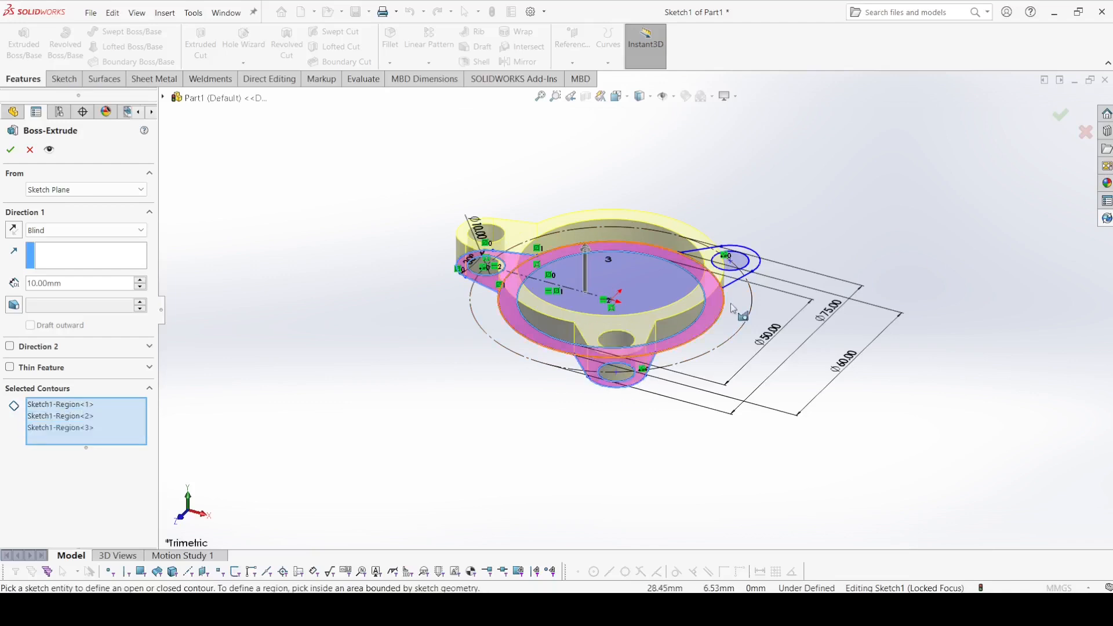
left_click(747, 272)
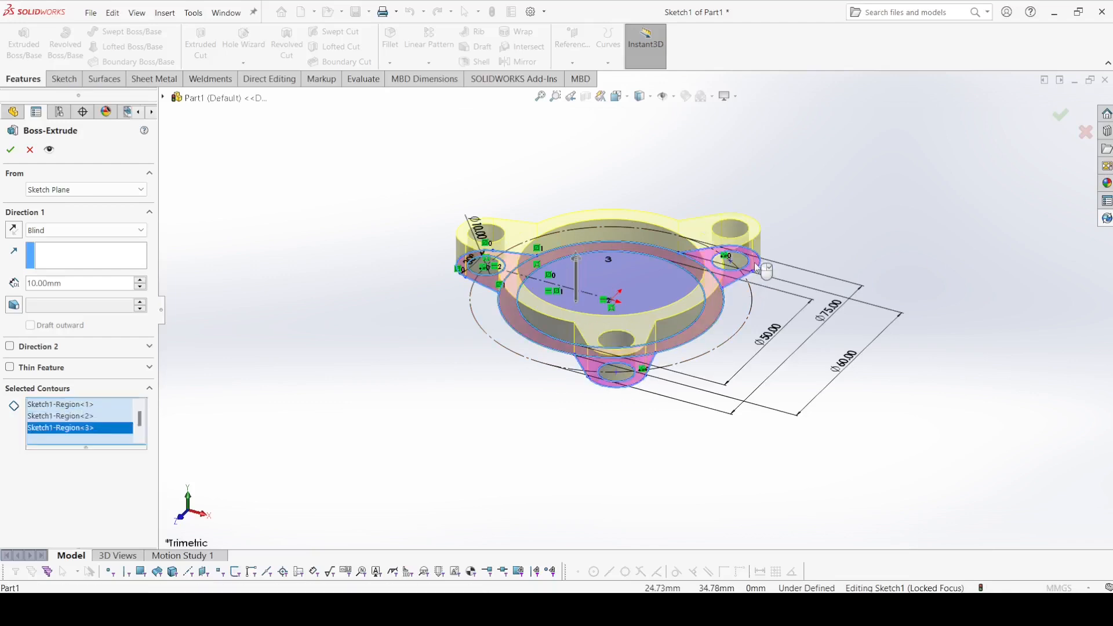
left_click(58, 232)
left_click(67, 289)
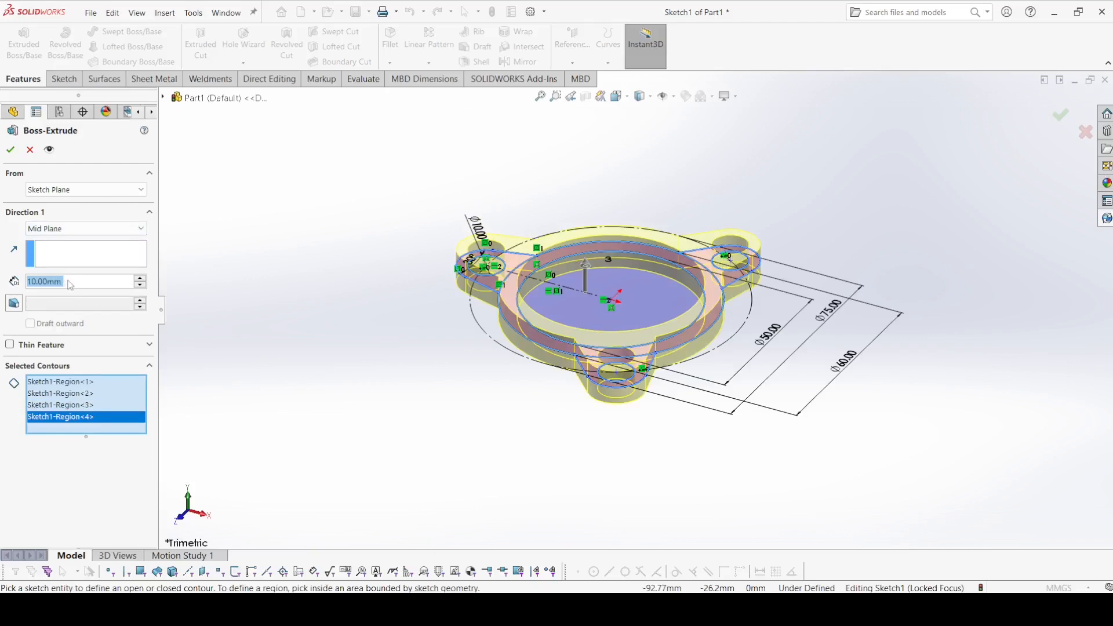
scroll(70, 285, "up", 1)
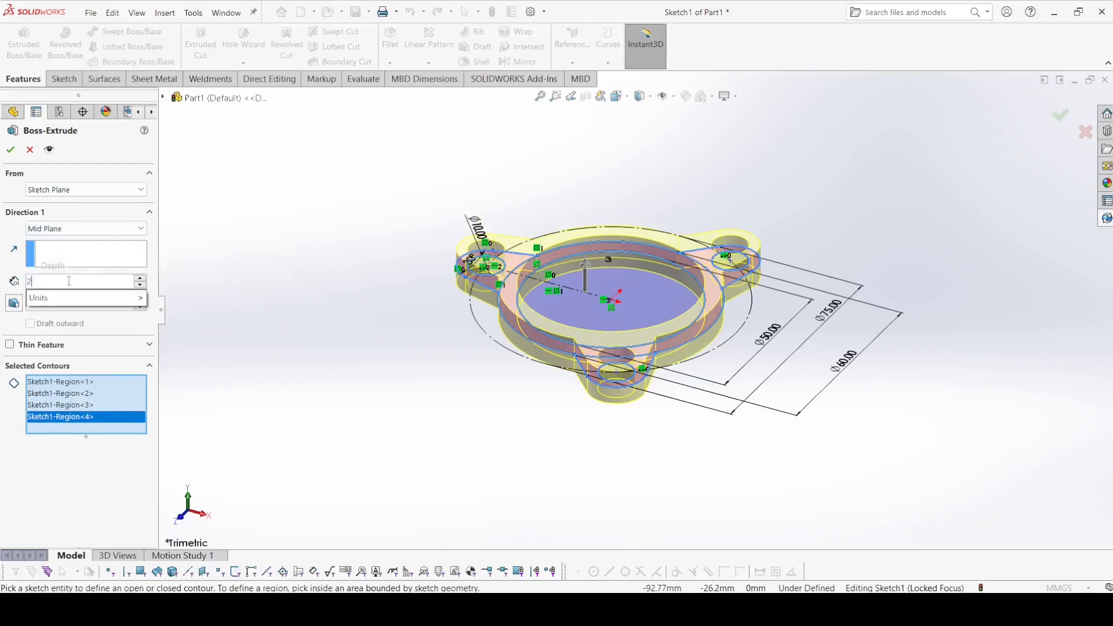
left_click(11, 150)
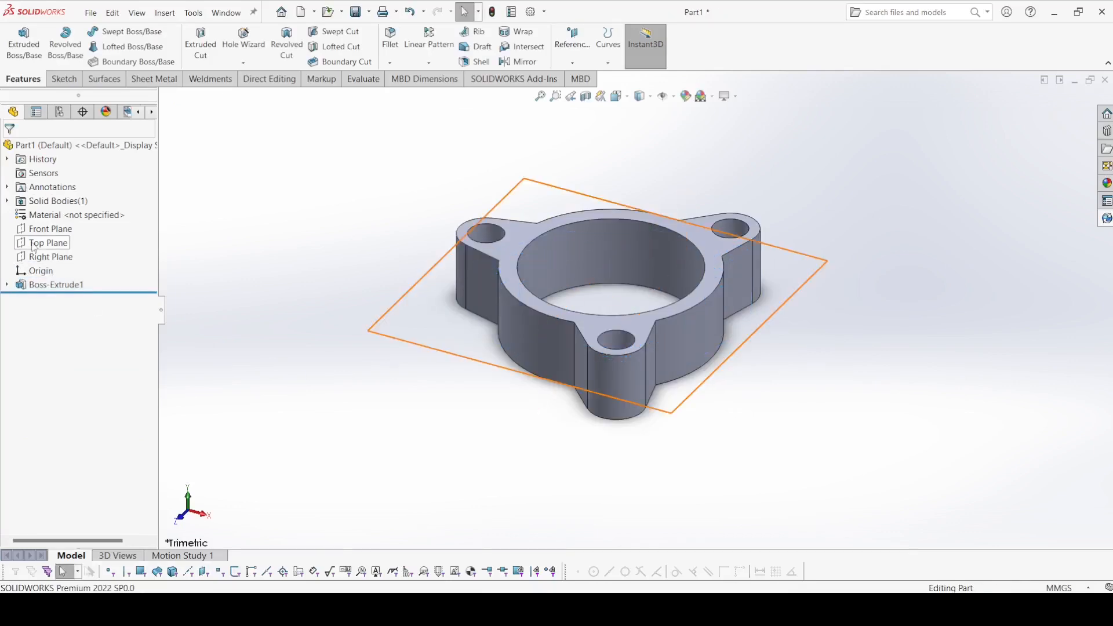
- Start a new sketch on the Top Plane and draw a horizontal centerline from the origin to the outer edge of the left lug
left_click(35, 244)
left_click(44, 227)
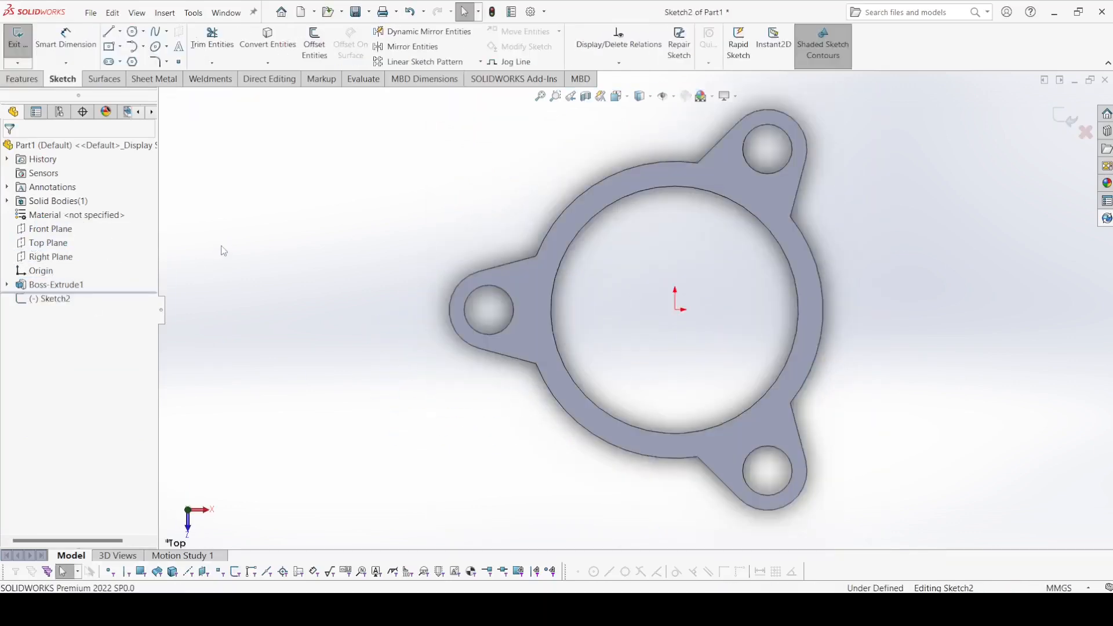
left_click(120, 31)
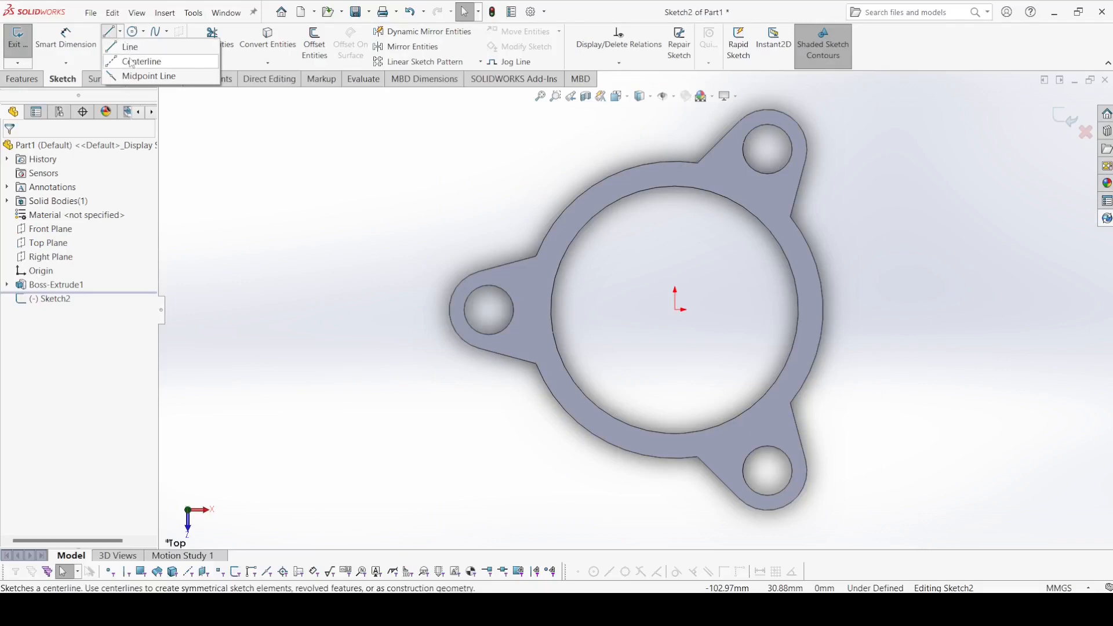
left_click(136, 56)
left_click(675, 309)
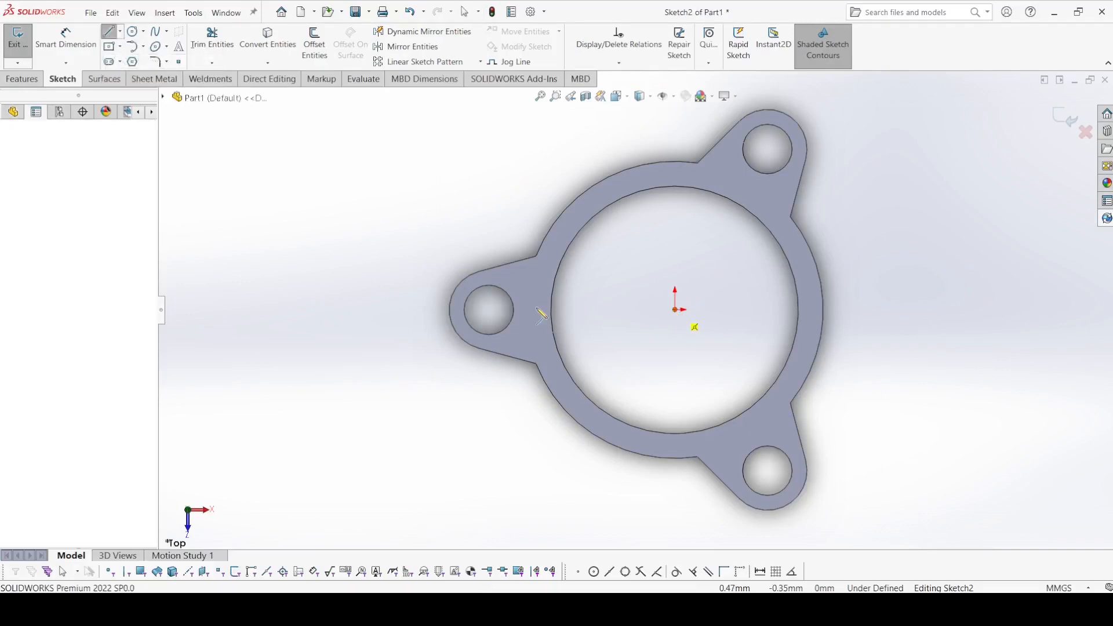
left_click(450, 310)
right_click(450, 311)
left_click(470, 318)
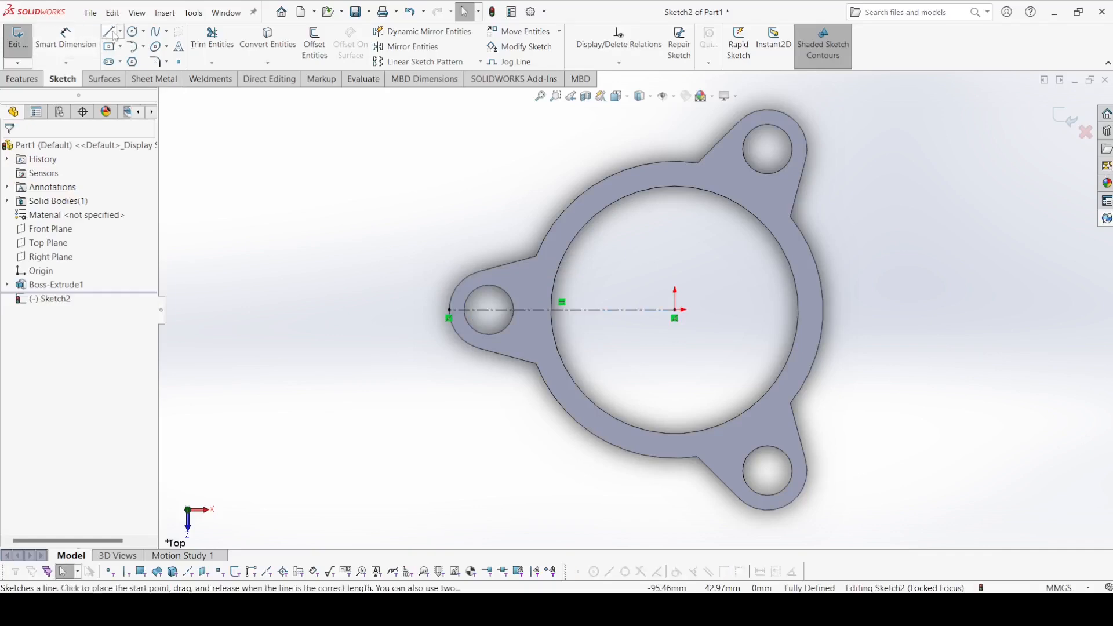
- Using dynamic mirroring about the centerline, sketch a triangle from the origin enclosing the left lug, its vertical side about 65 mm from the origin
left_click(406, 32)
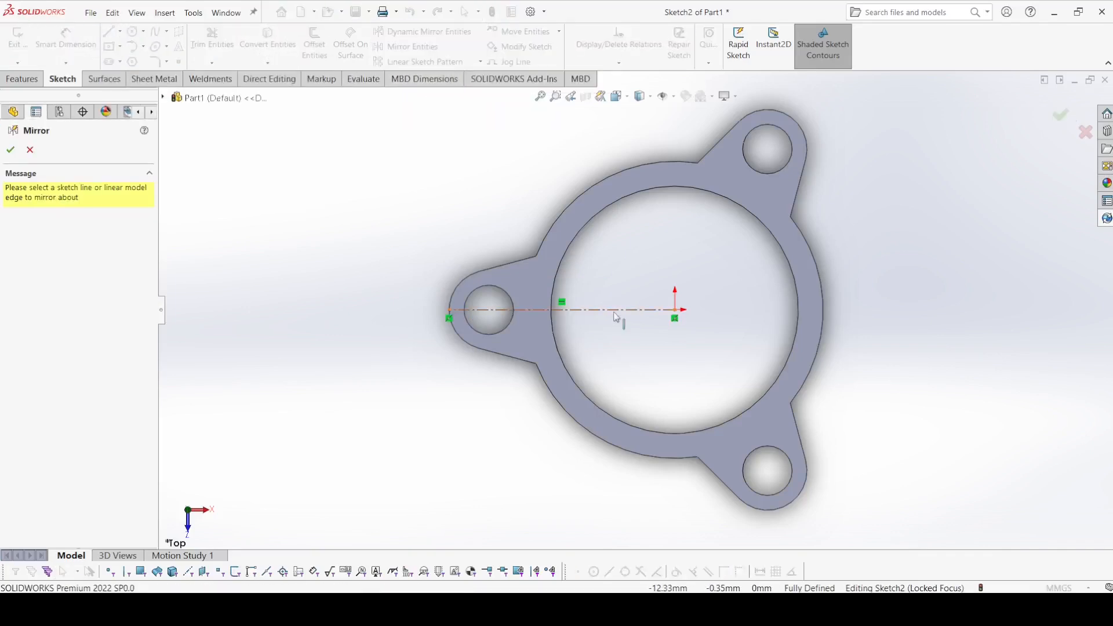
left_click(616, 314)
left_click(107, 32)
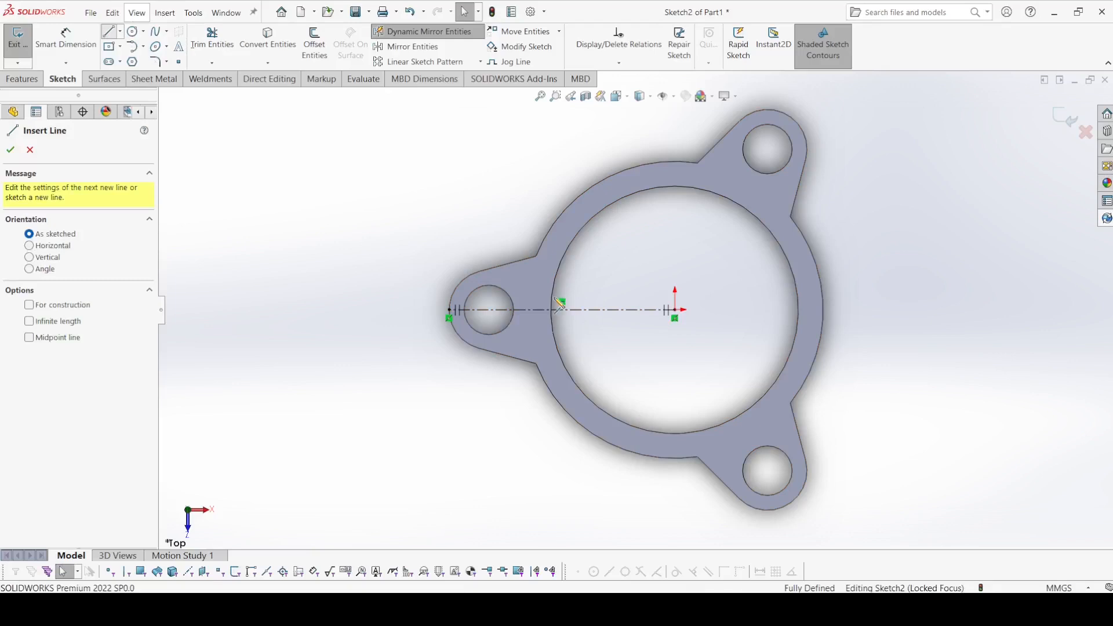
left_click(675, 310)
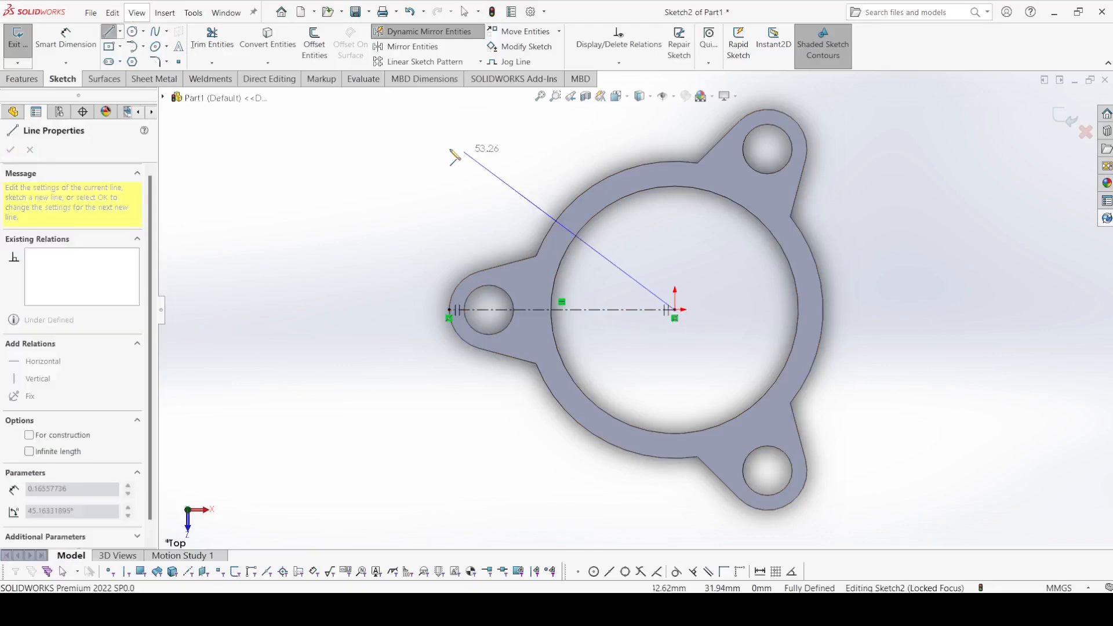
left_click(357, 118)
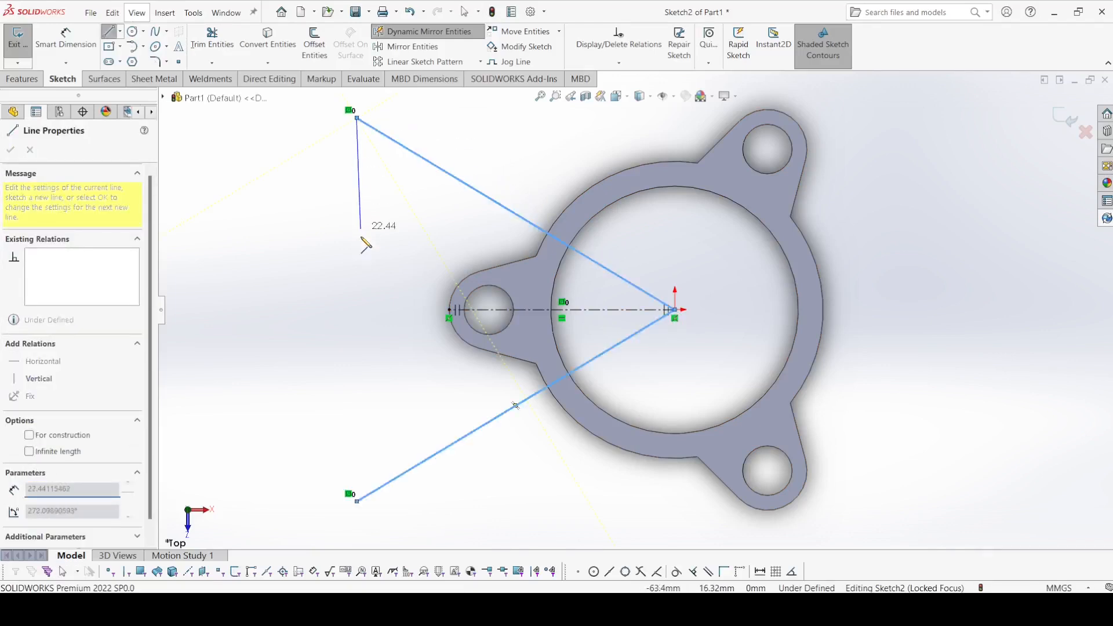
left_click(357, 311)
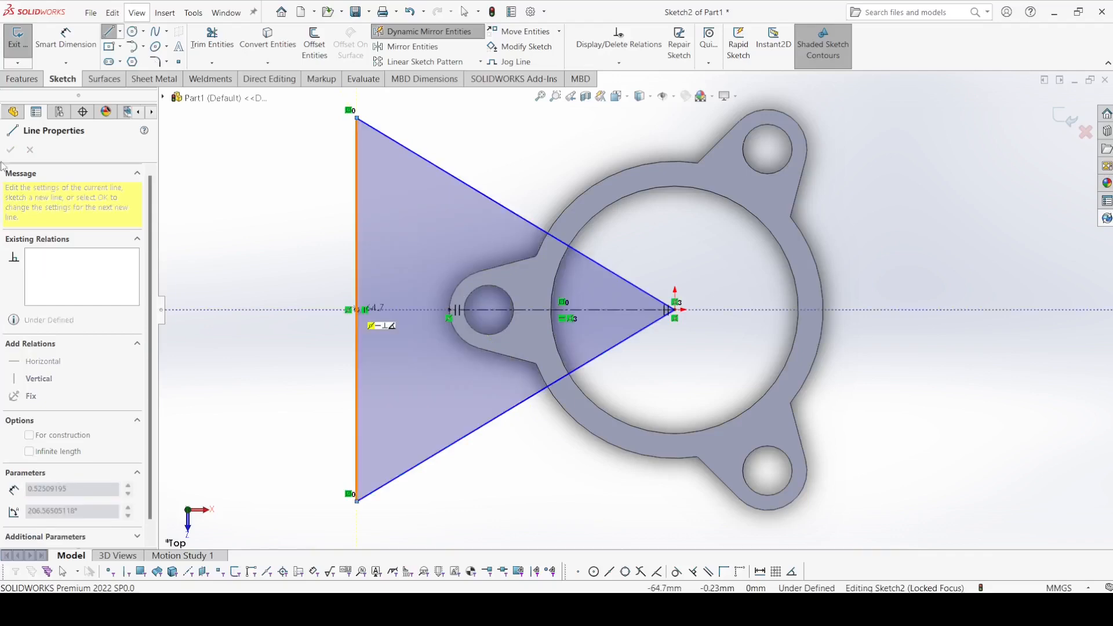
right_click(307, 289)
left_click(330, 272)
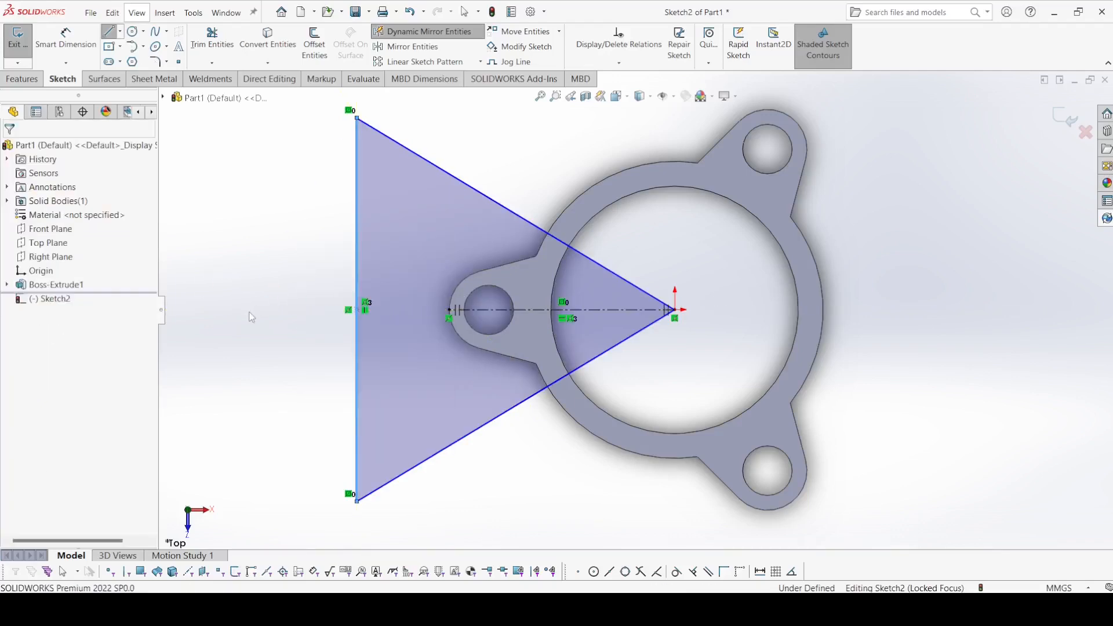
- Set the angle between the triangle's two sloped sides to 90 degrees and exit the sketch
left_click(65, 40)
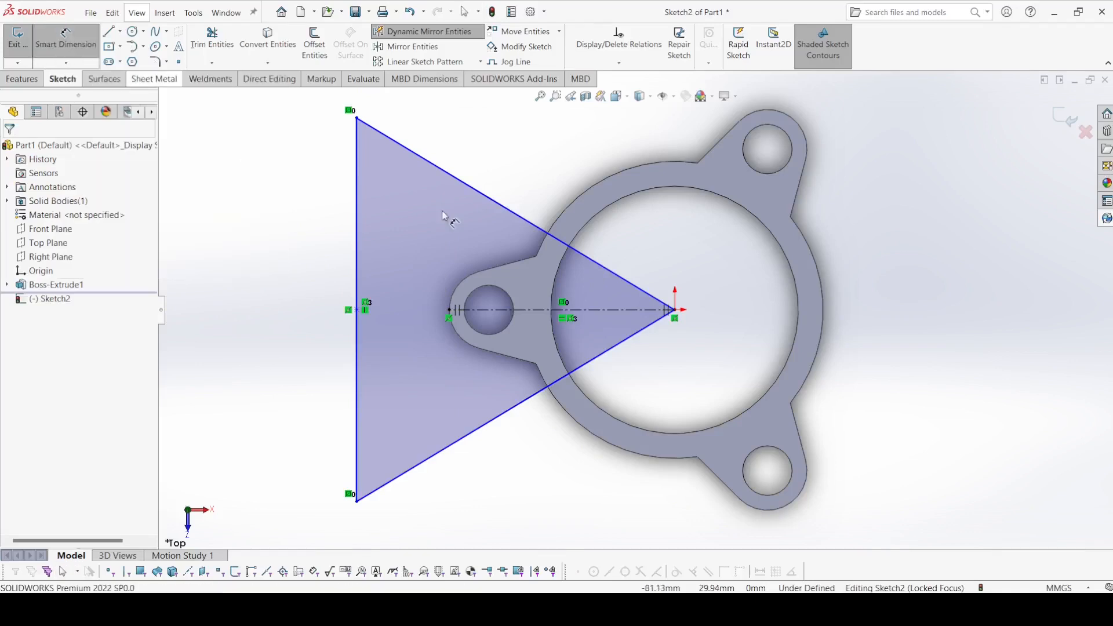
left_click(510, 211)
left_click(499, 416)
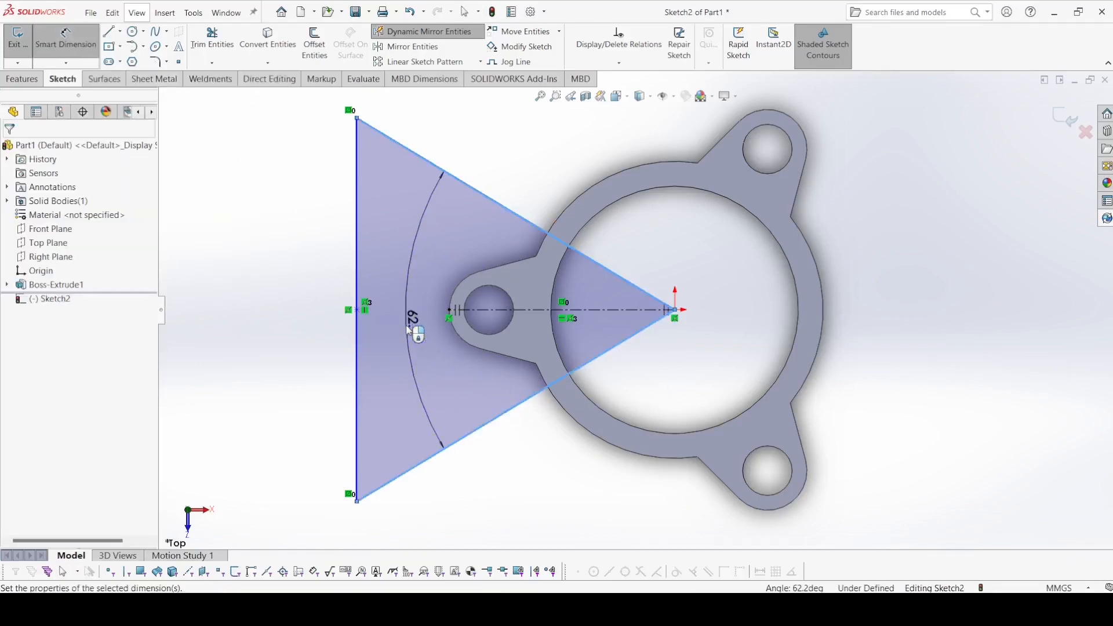
left_click(408, 328)
type("90")
key("Return")
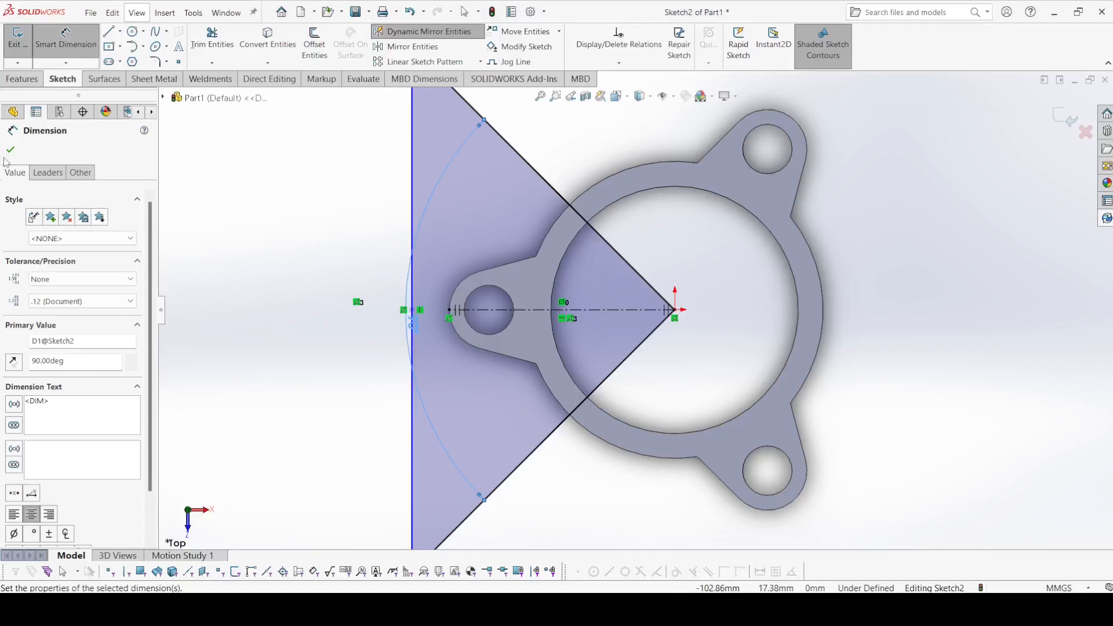
left_click(11, 149)
key("f")
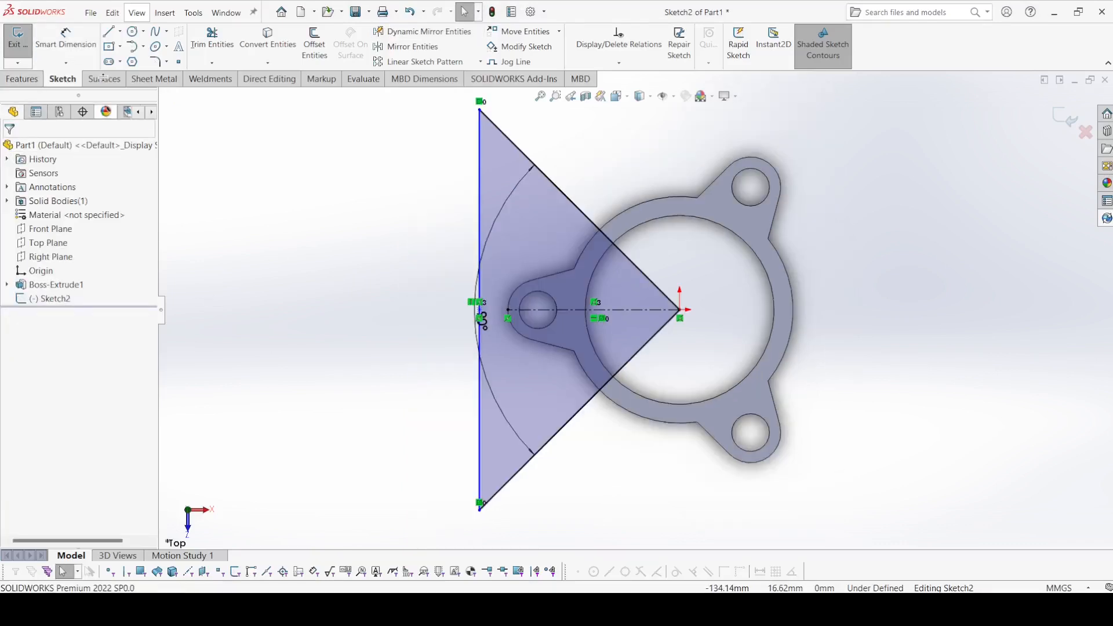
left_click(19, 38)
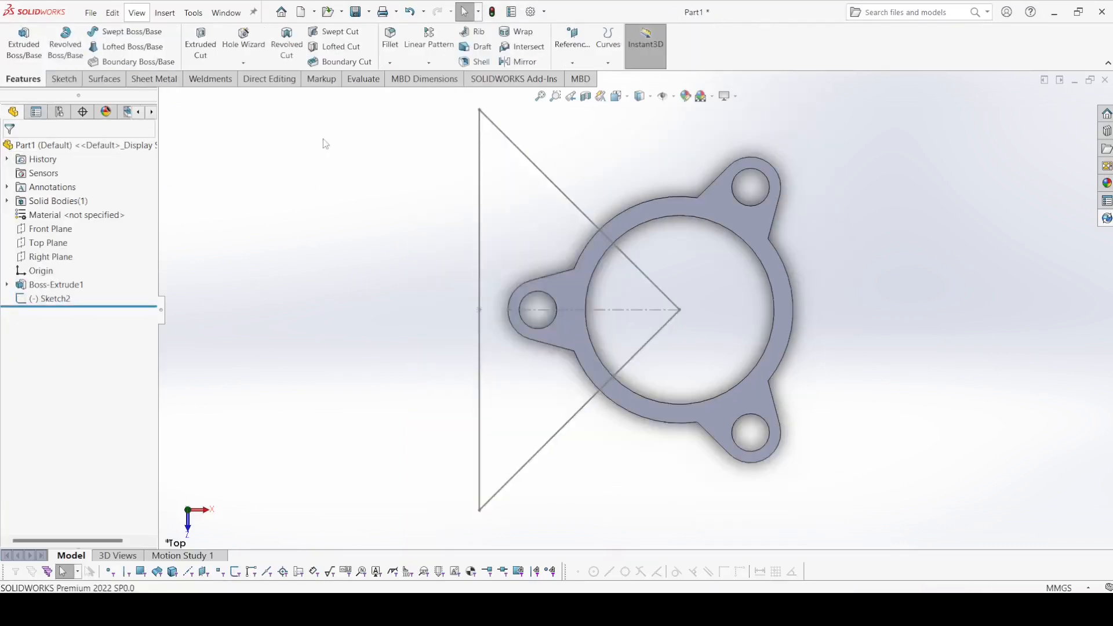
- Fillet the six vertical edges where the lugs meet the ring with an 8 mm radius, using full preview
middle_click_drag(397, 347, 394, 202)
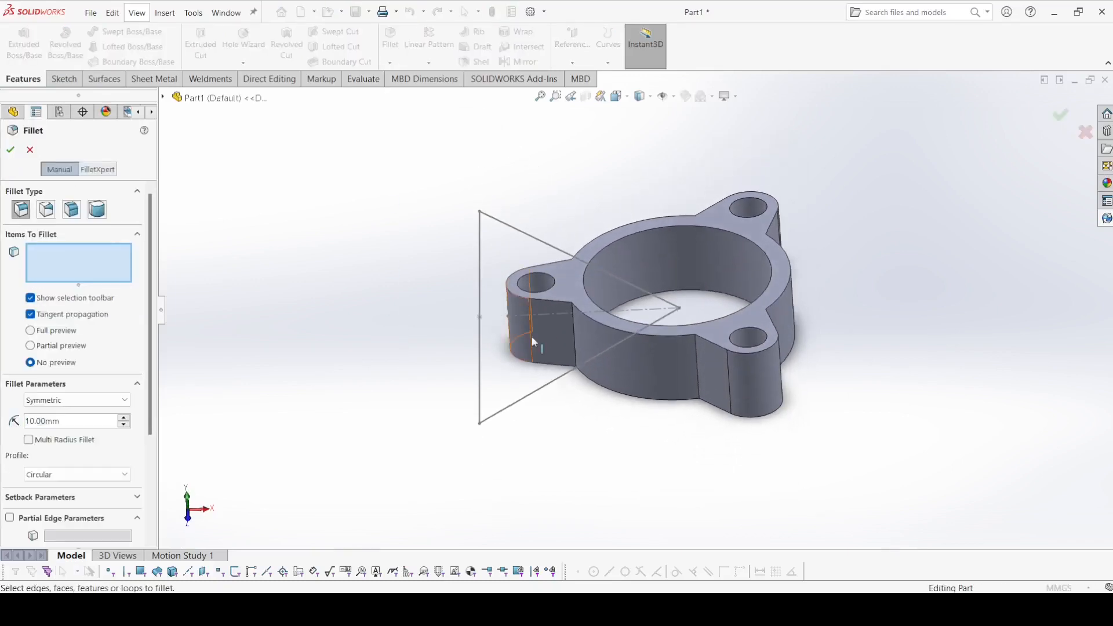
left_click(575, 325)
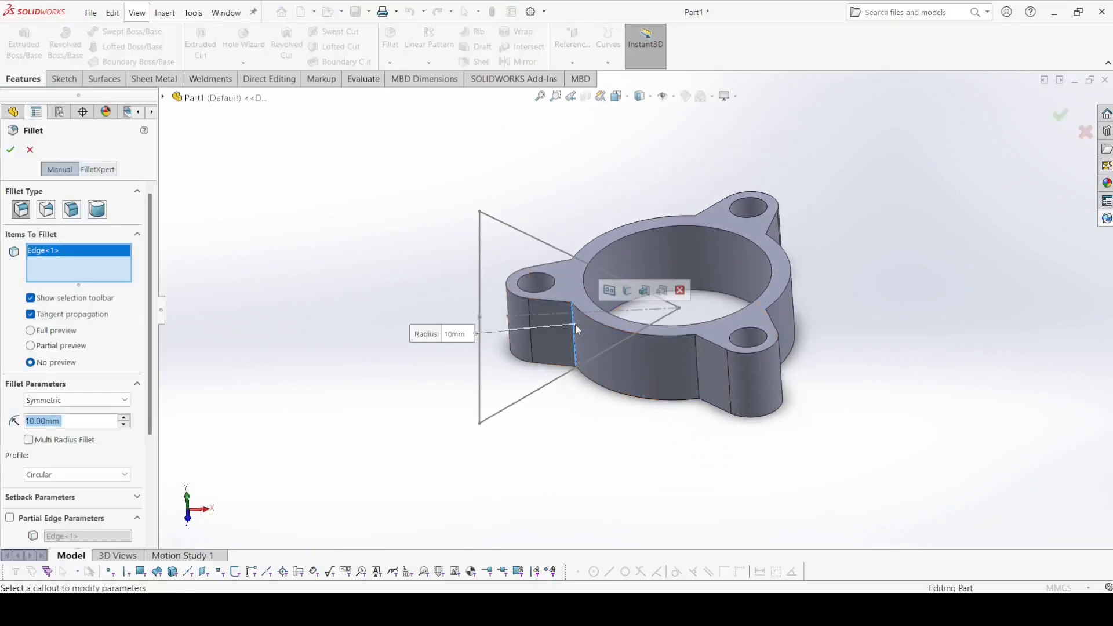
left_click(627, 292)
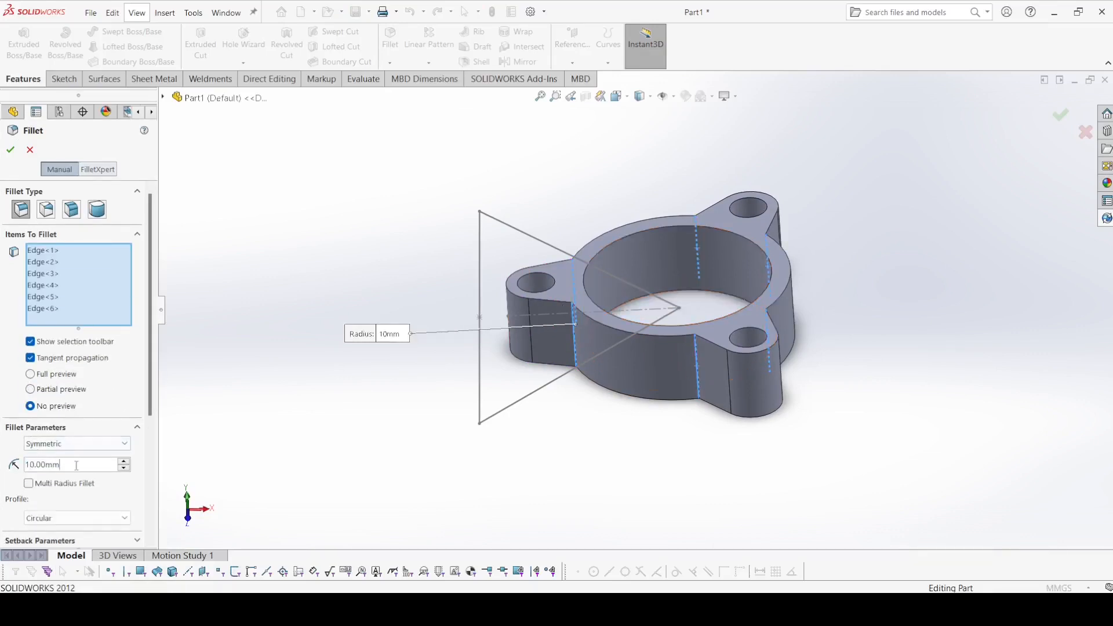
type("8")
key("Return")
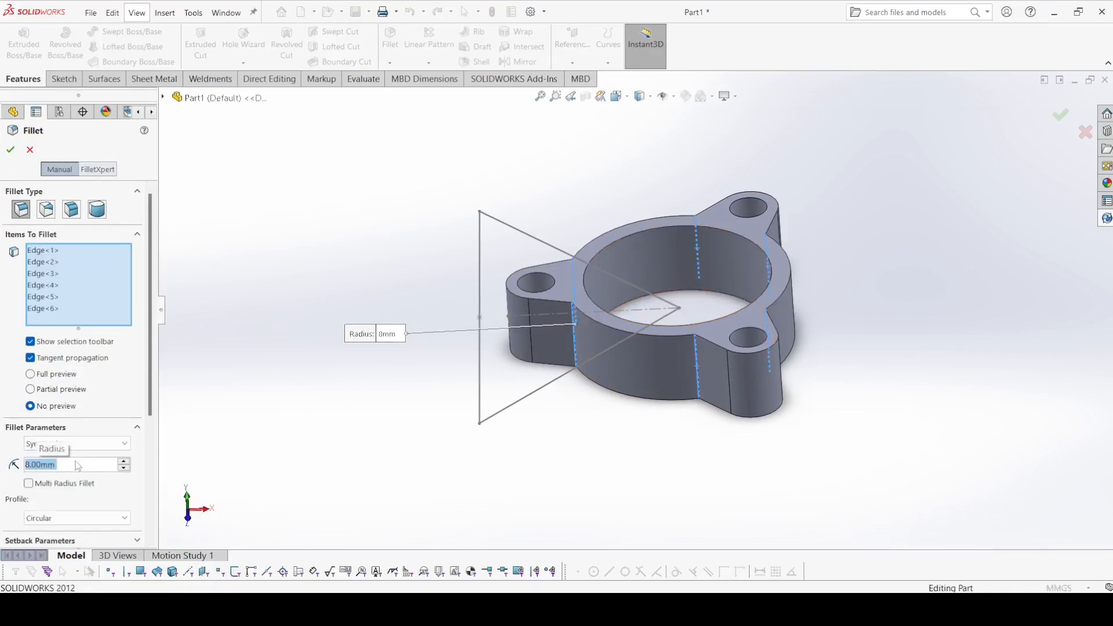
left_click(45, 376)
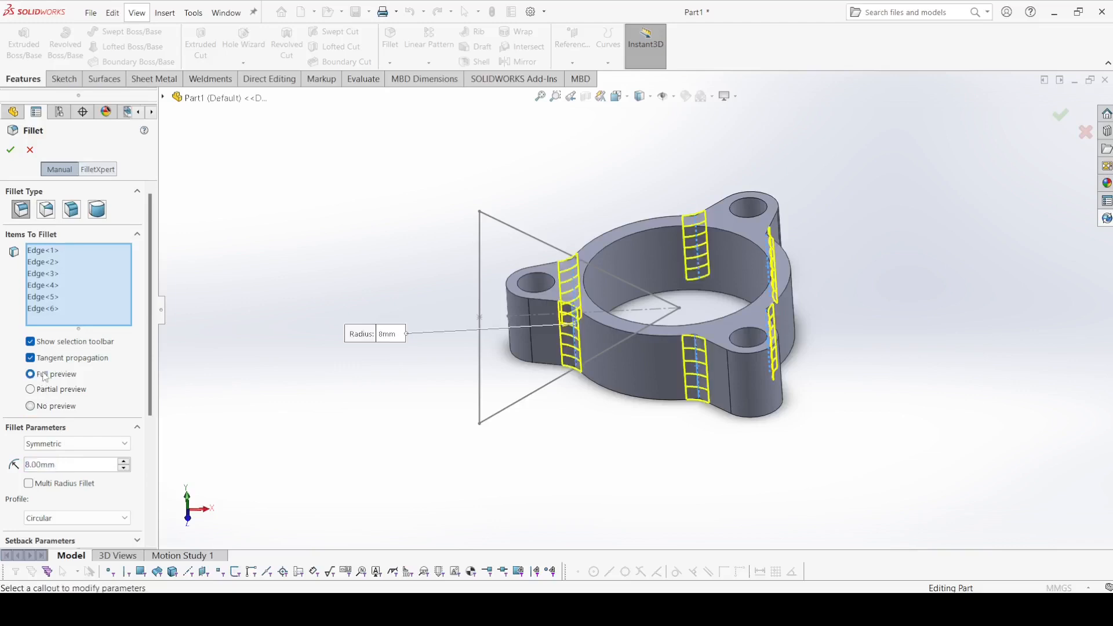
left_click(10, 152)
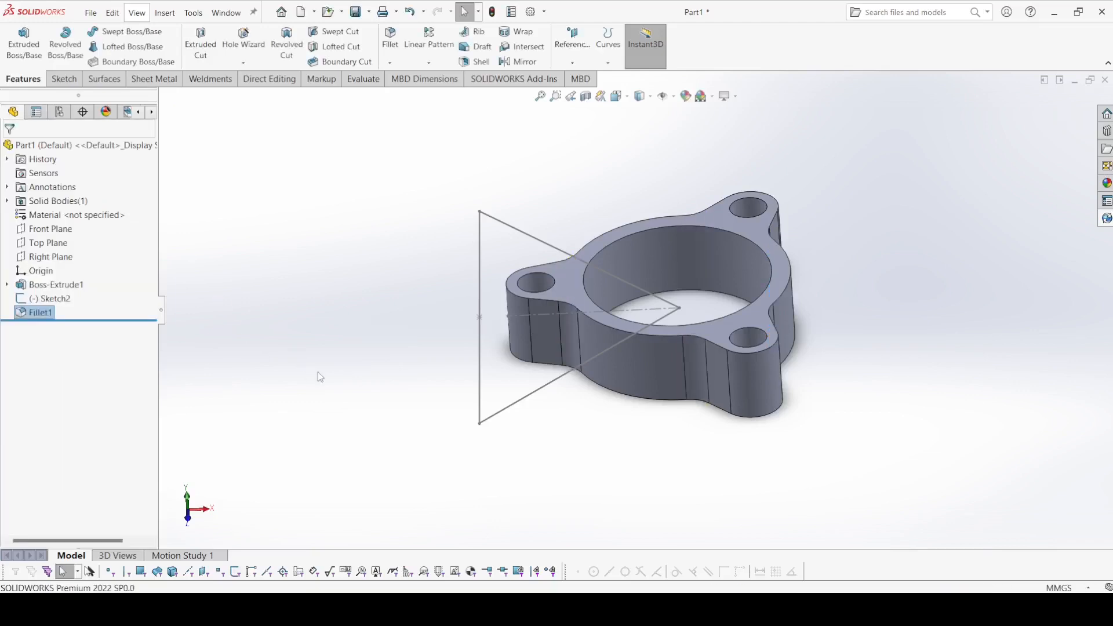
- Cut-extrude the triangular sketch through the left lug and ring wall, 10 mm deep with the Mid Plane end condition
left_click(201, 44)
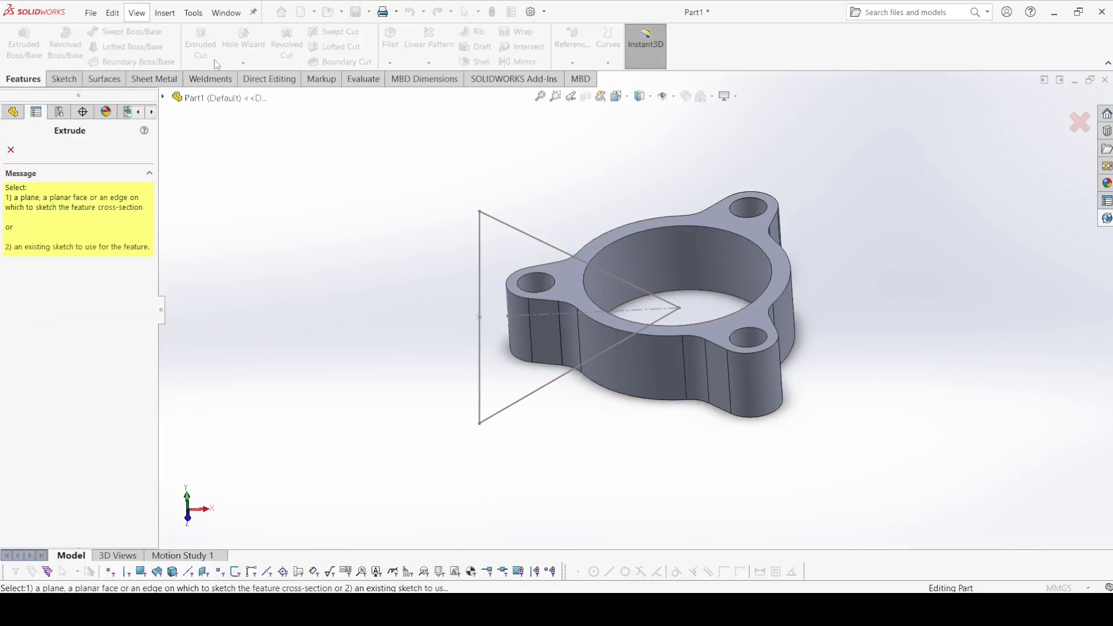
left_click(165, 98)
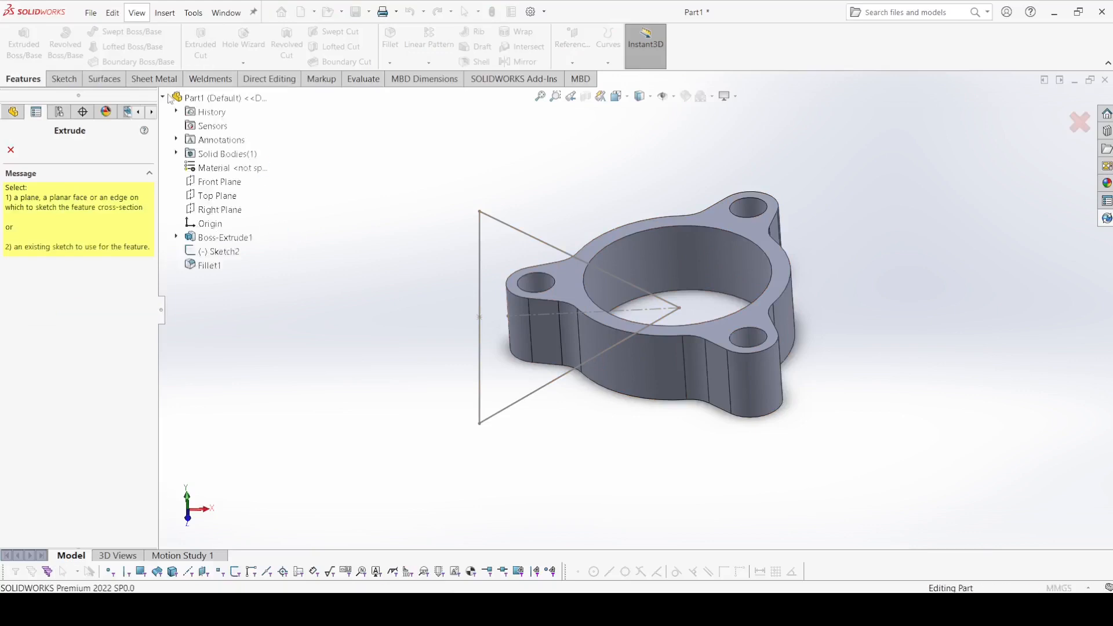
left_click(208, 251)
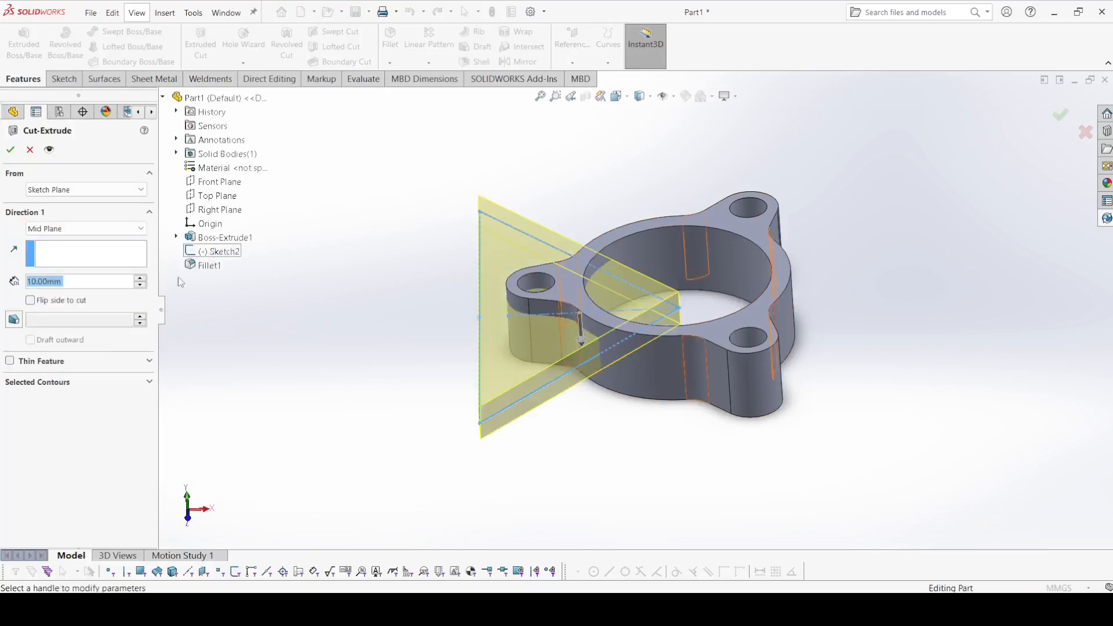
left_click(10, 149)
- Apply a full round fillet to one end face of the slot, using the slot's two opposing flat faces as side faces
middle_click_drag(317, 509, 405, 234)
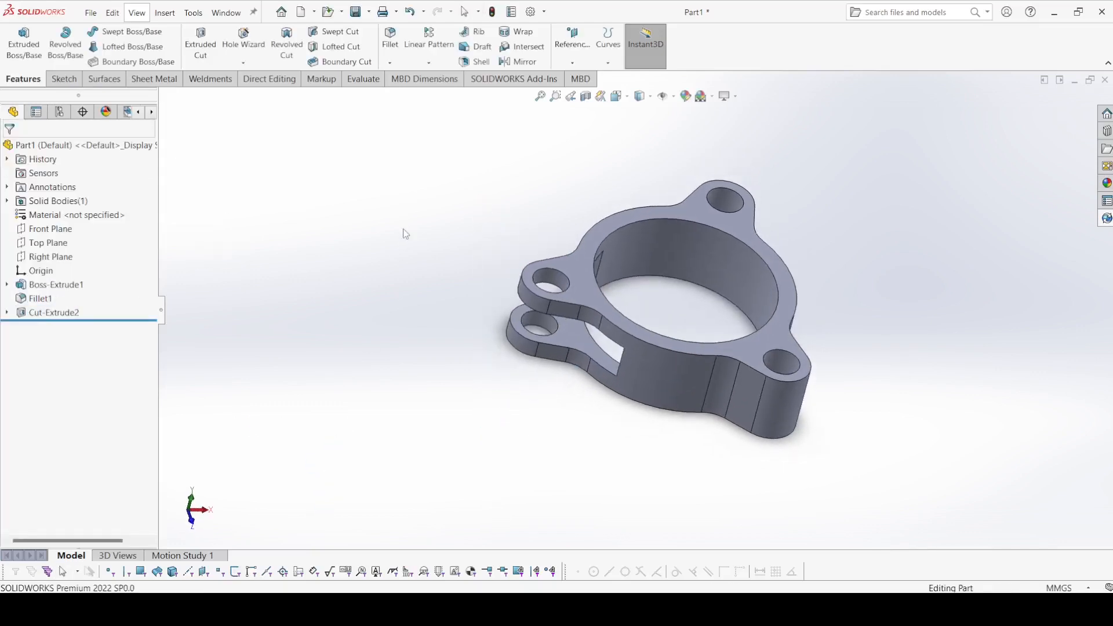
left_click(389, 66)
left_click(393, 50)
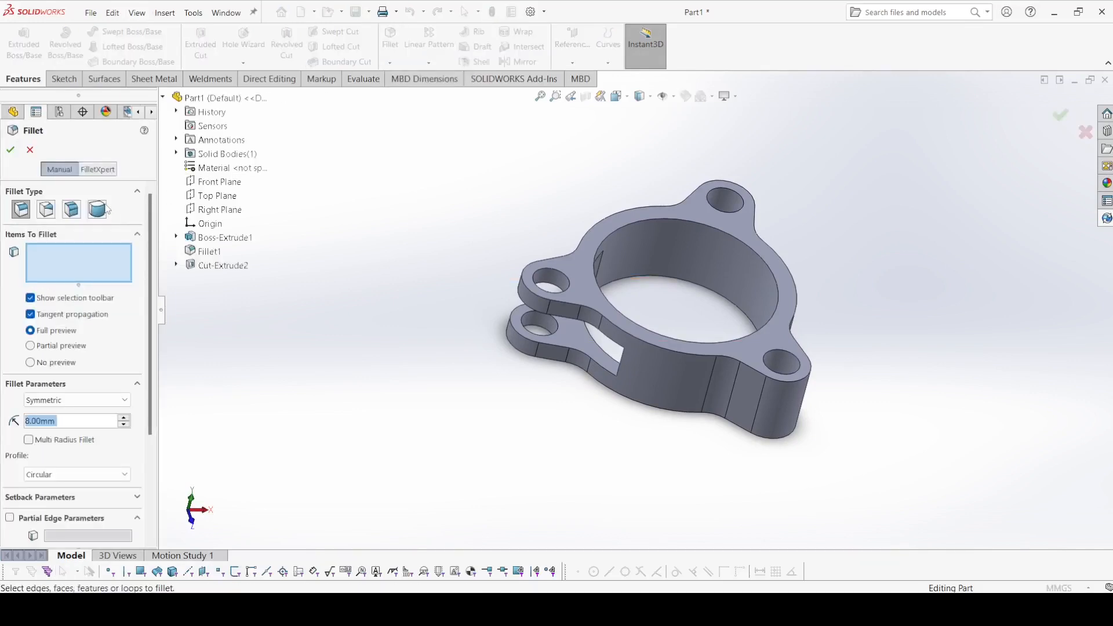
left_click(100, 209)
middle_click_drag(309, 347, 477, 337)
scroll(631, 269, "down", 5)
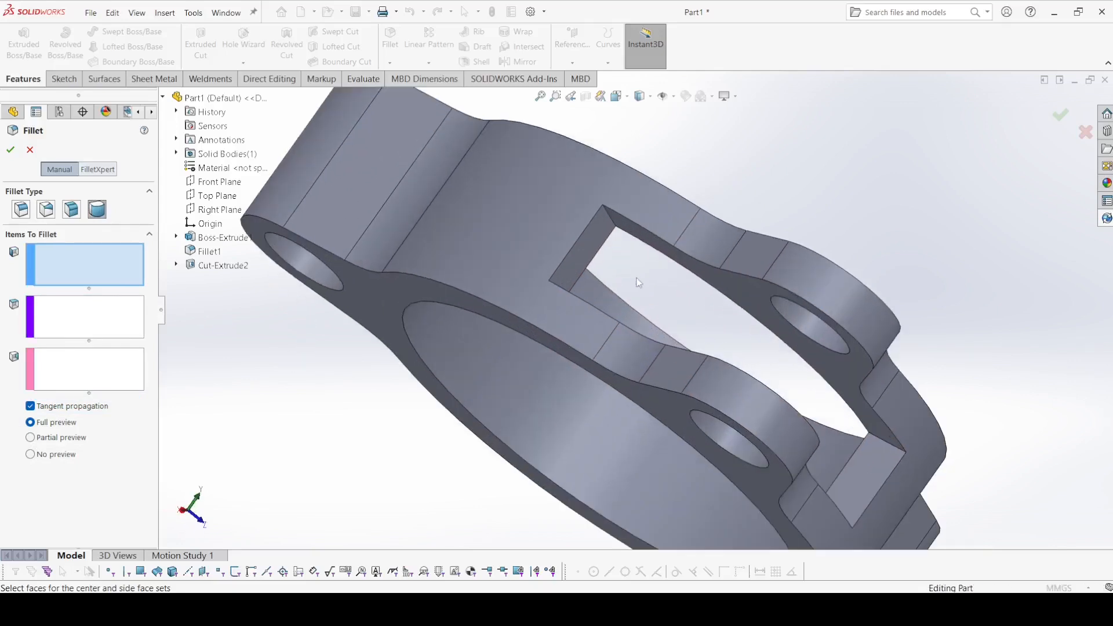
left_click(745, 288)
left_click(112, 315)
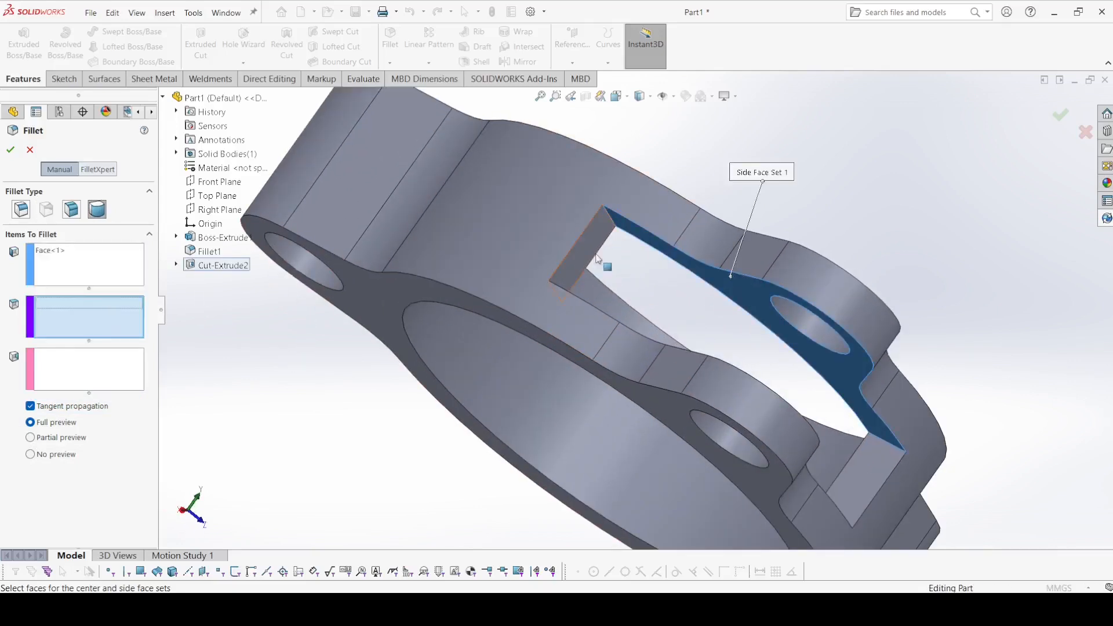
left_click(601, 240)
middle_click_drag(600, 240, 499, 294)
left_click(80, 371)
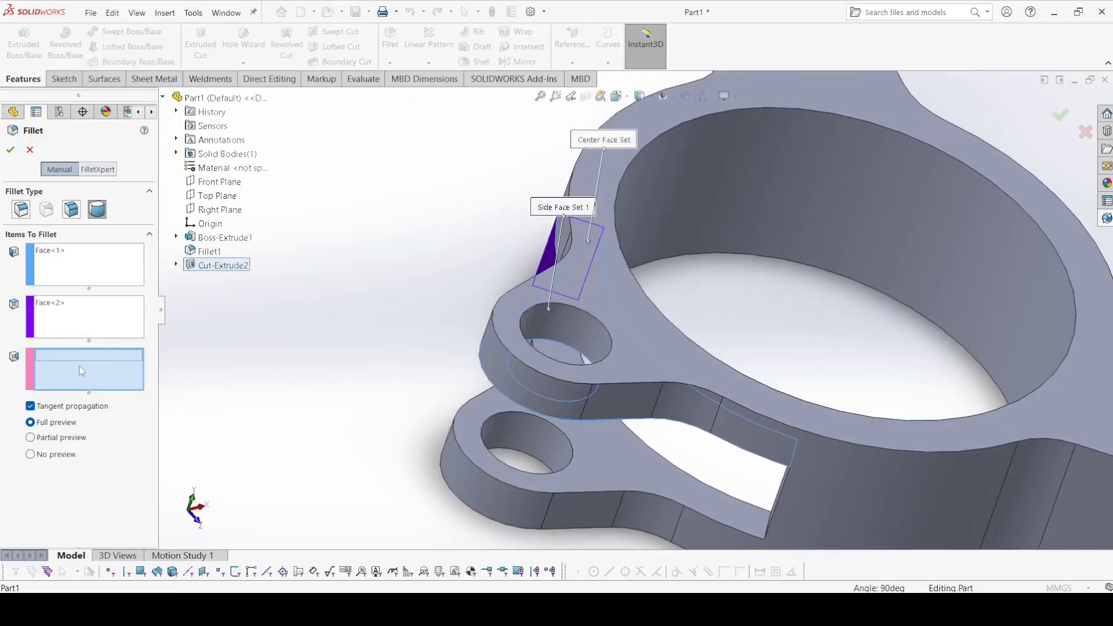
left_click(577, 444)
middle_click_drag(576, 445, 485, 343)
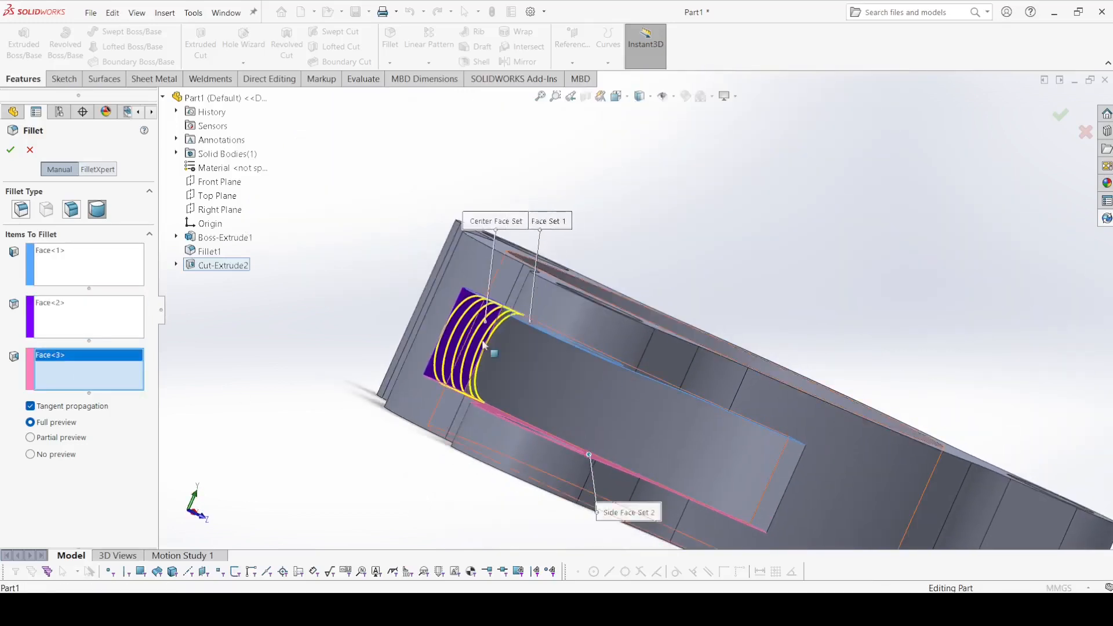
key("Return")
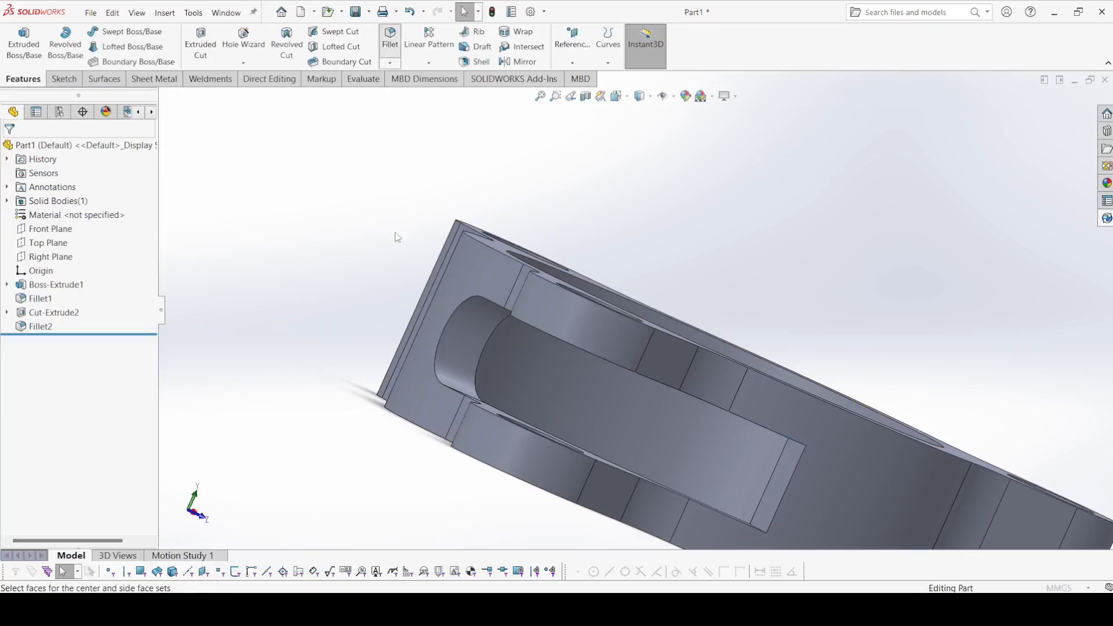
- Apply a second full round fillet to the remaining square end of the slot, between its two flat side faces
key("Return")
middle_click_drag(393, 239, 677, 400)
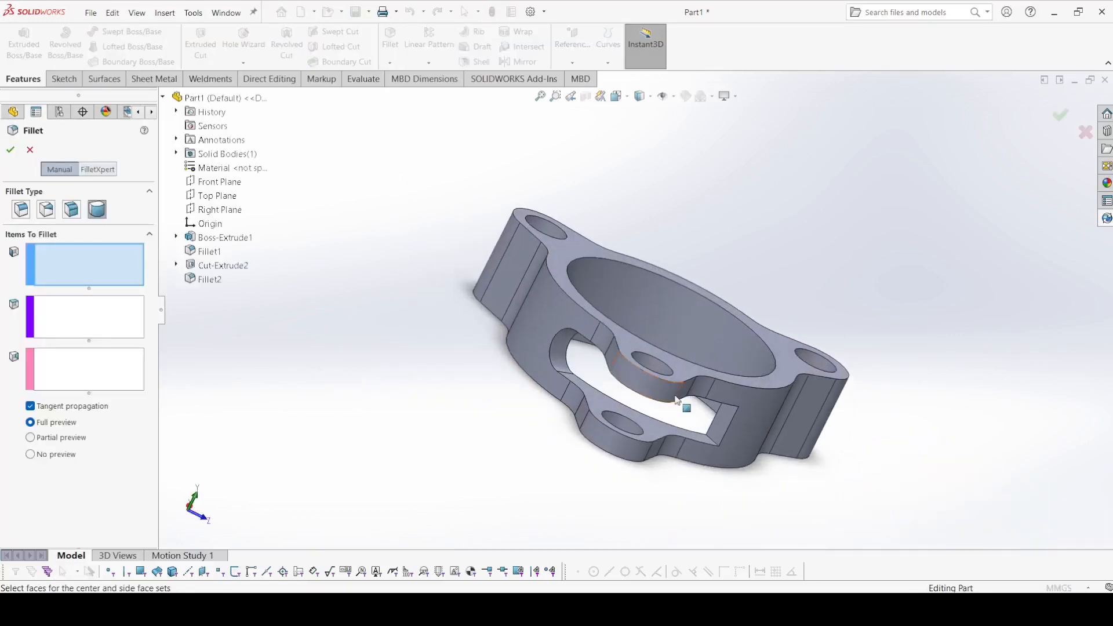
left_click(669, 432)
left_click(89, 323)
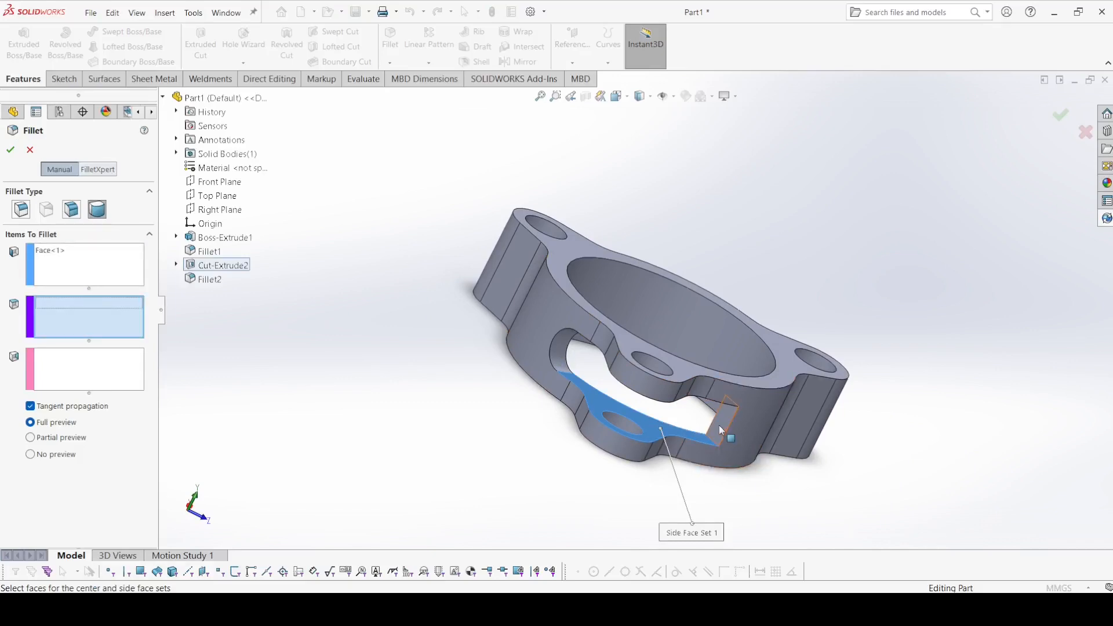
left_click(726, 434)
middle_click_drag(726, 434, 375, 349)
left_click(123, 366)
left_click(695, 323)
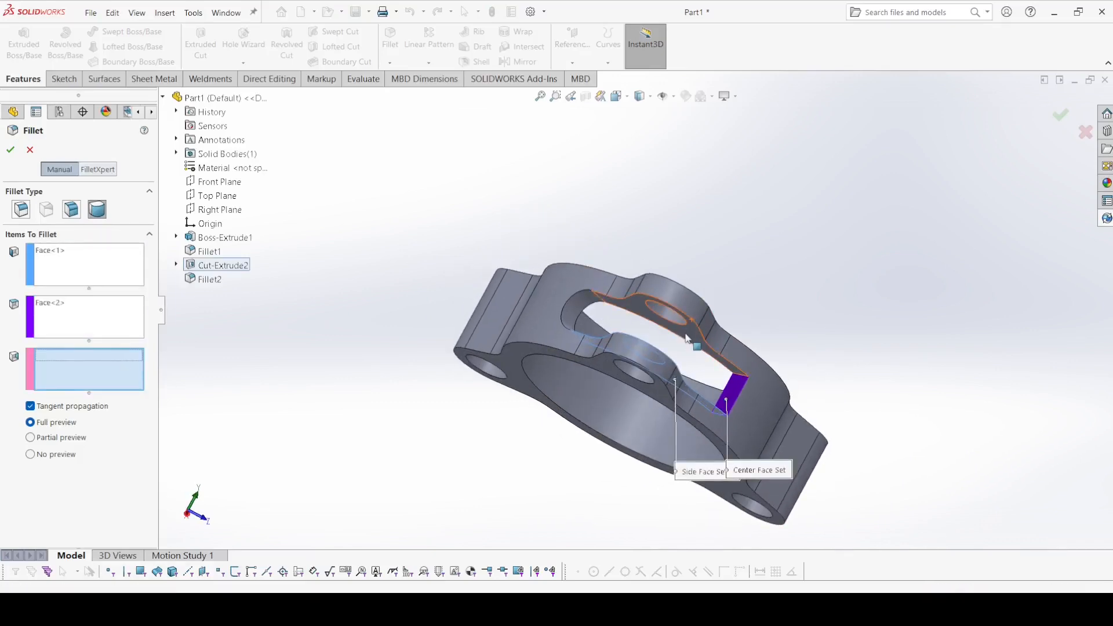
left_click(9, 149)
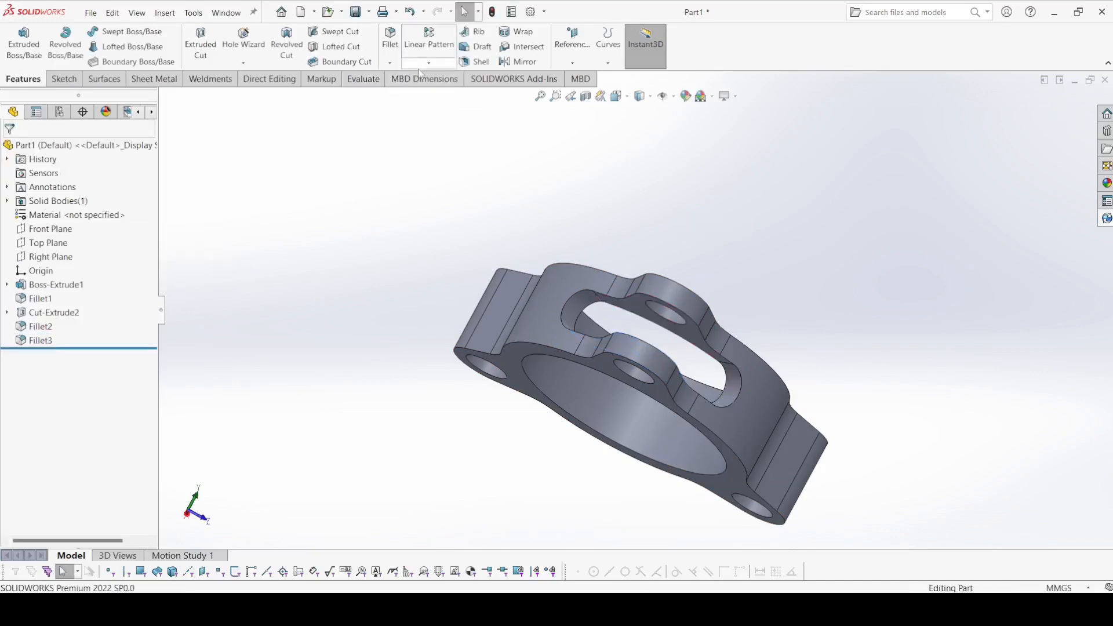
- Create a reference axis through the ring's inner cylindrical face
left_click(571, 39)
left_click(579, 92)
middle_click_drag(531, 134, 653, 293)
left_click(665, 284)
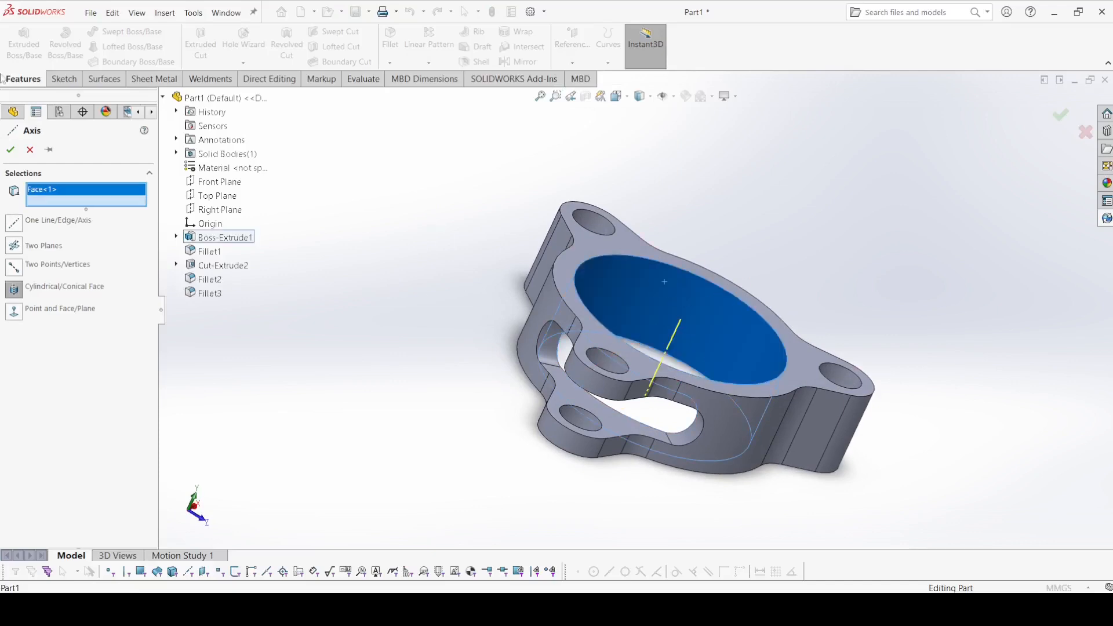
left_click(11, 150)
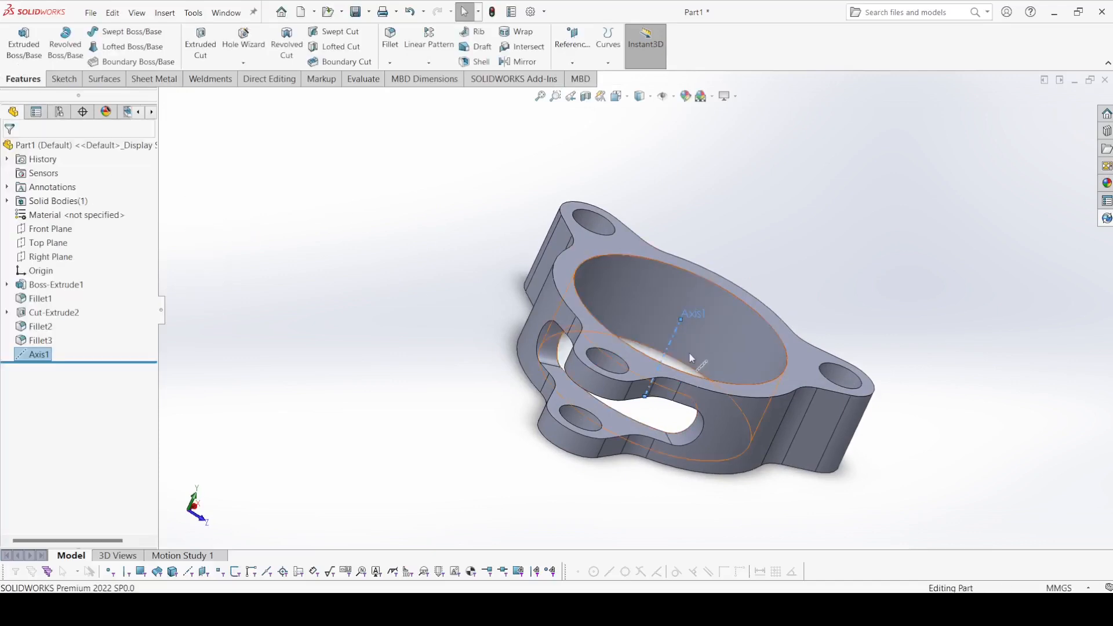
- Circular-pattern the slot cut and its two full round fillets about the reference axis, 3 equally spaced instances over 360 degrees, and hide the axis
left_click(416, 65)
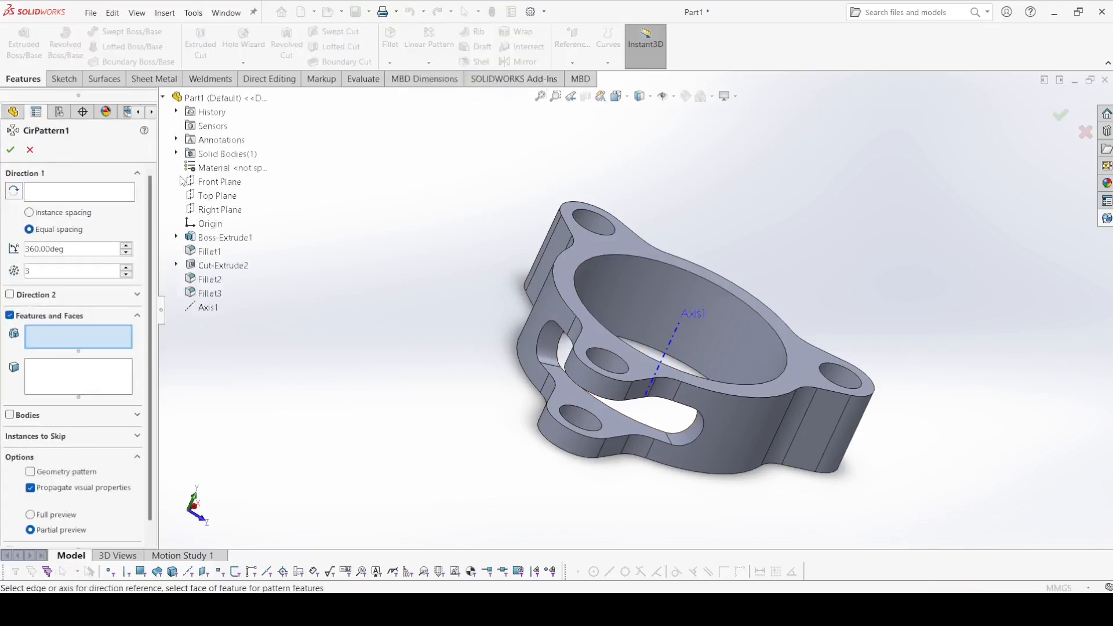
left_click(93, 189)
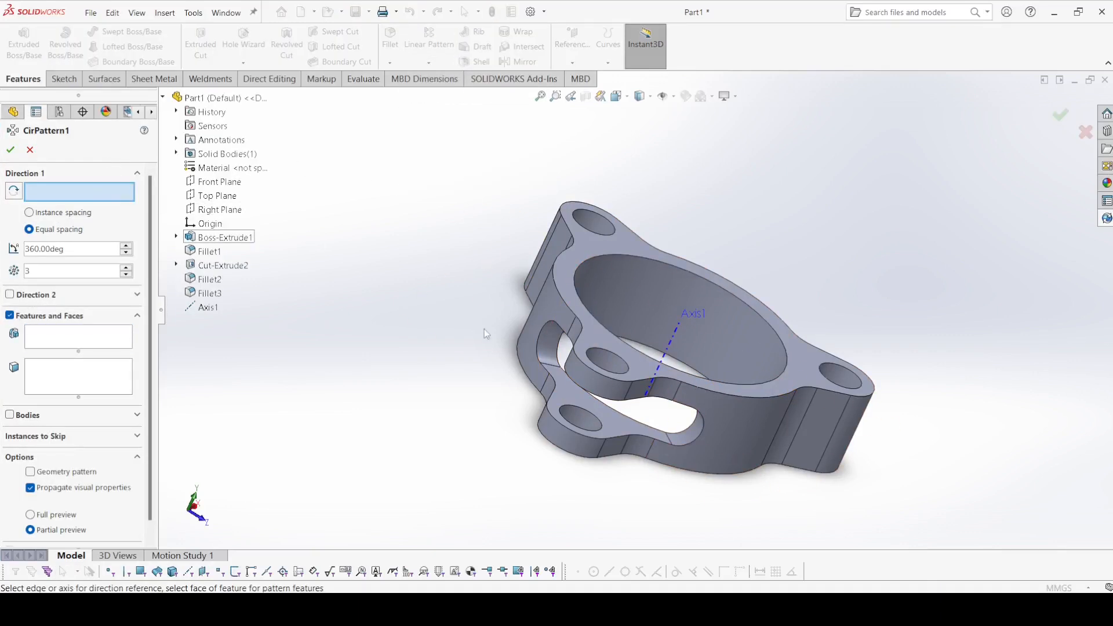
left_click(670, 335)
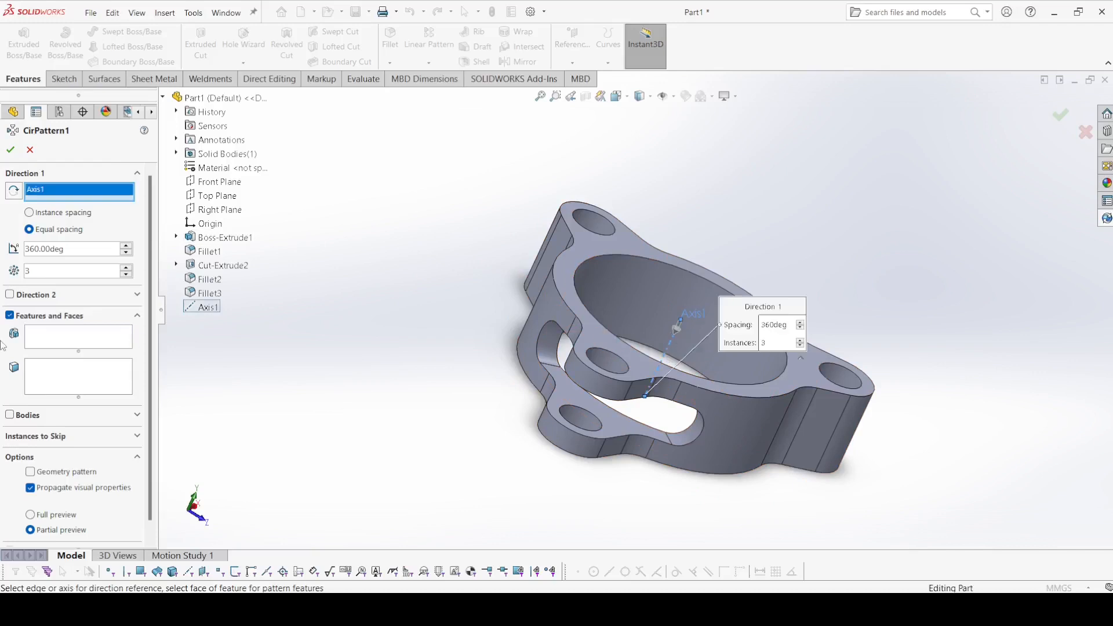
left_click(223, 265)
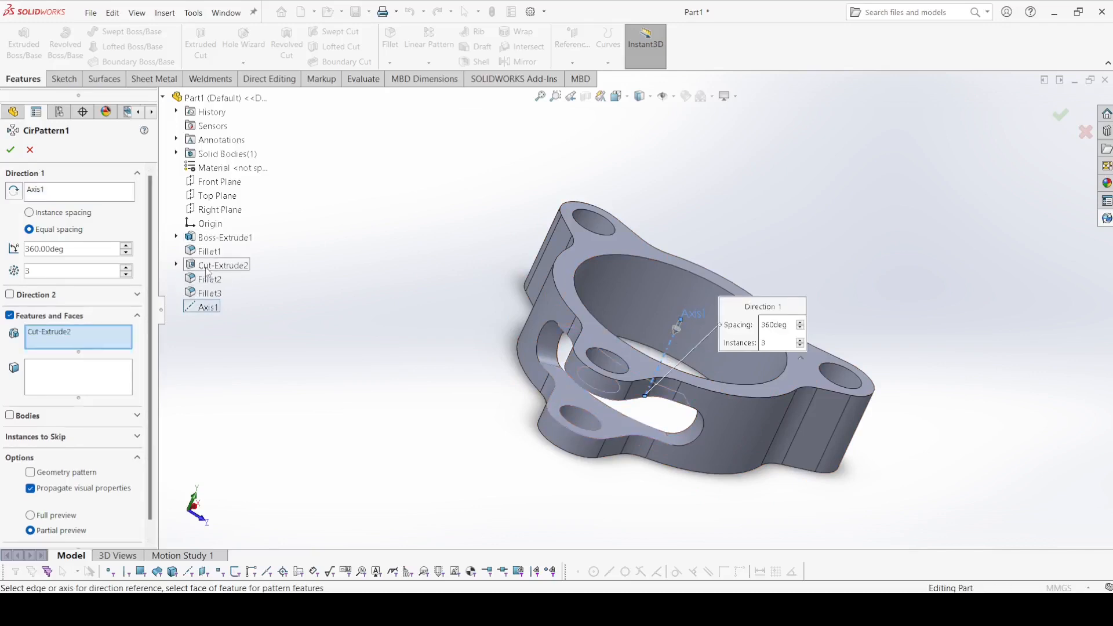
left_click(209, 279)
left_click(213, 292)
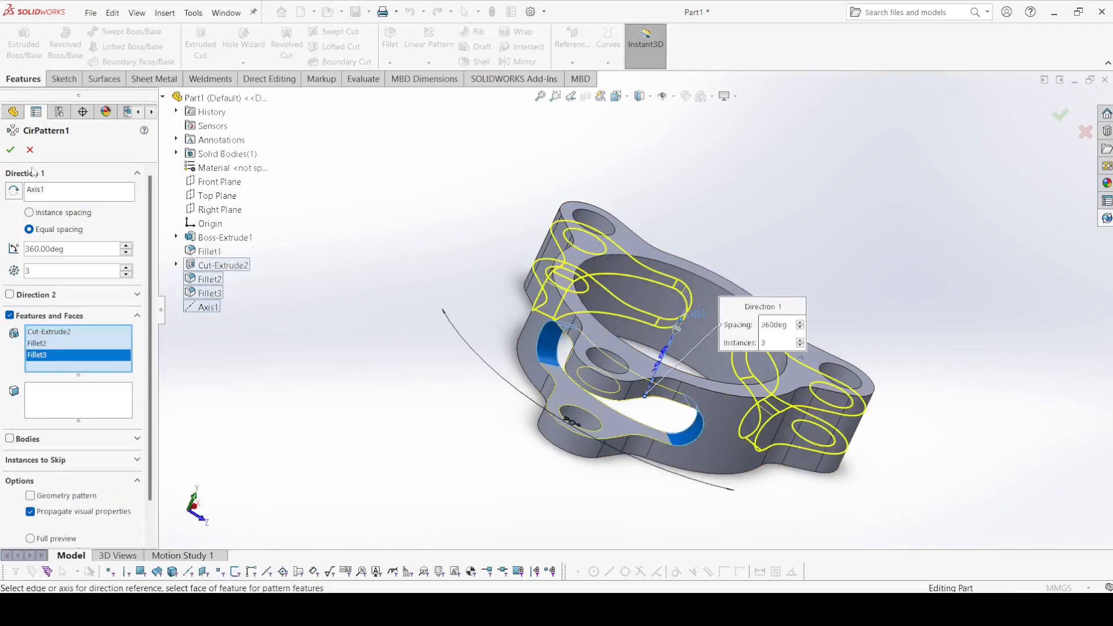
left_click(13, 150)
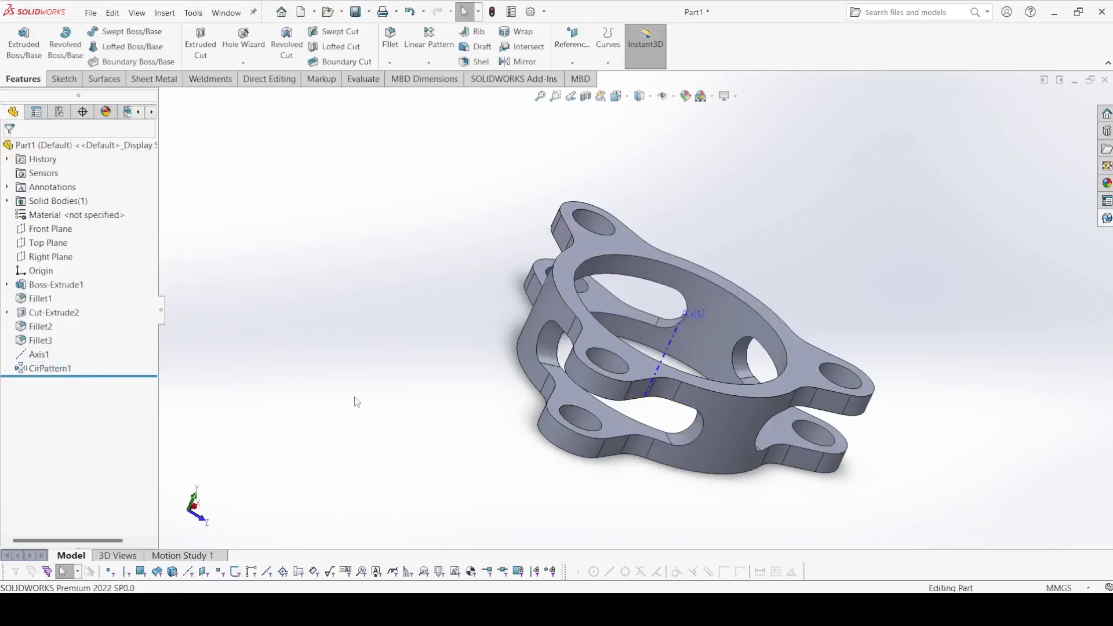
left_click(32, 355)
left_click(46, 341)
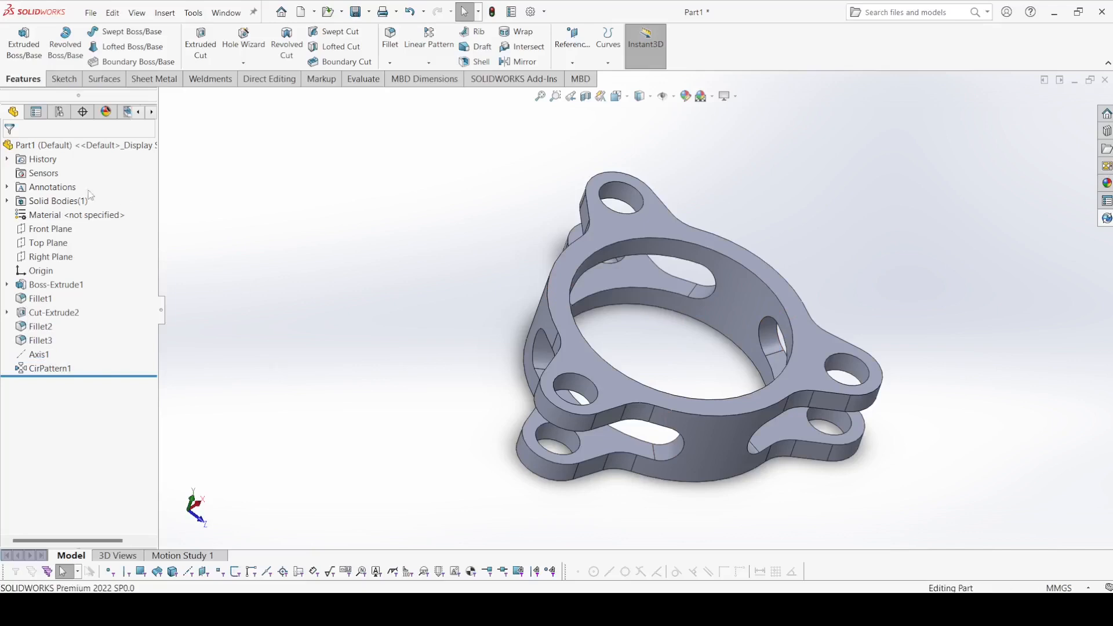
- Apply a cyan colour from the standard palette to the whole solid body
left_click(6, 201)
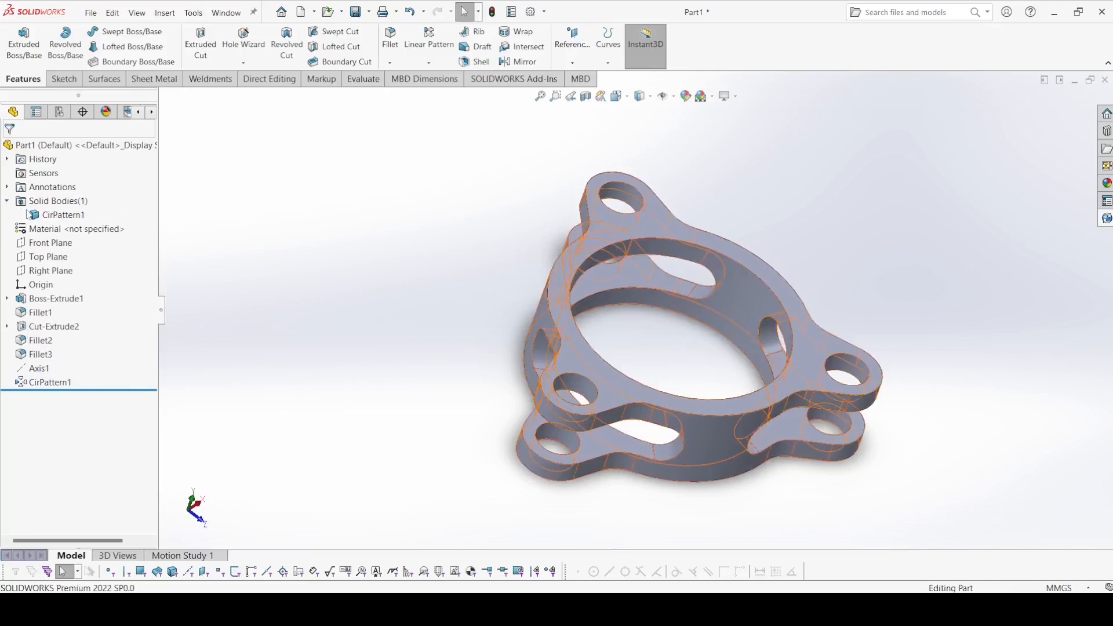
left_click(58, 214)
left_click(108, 193)
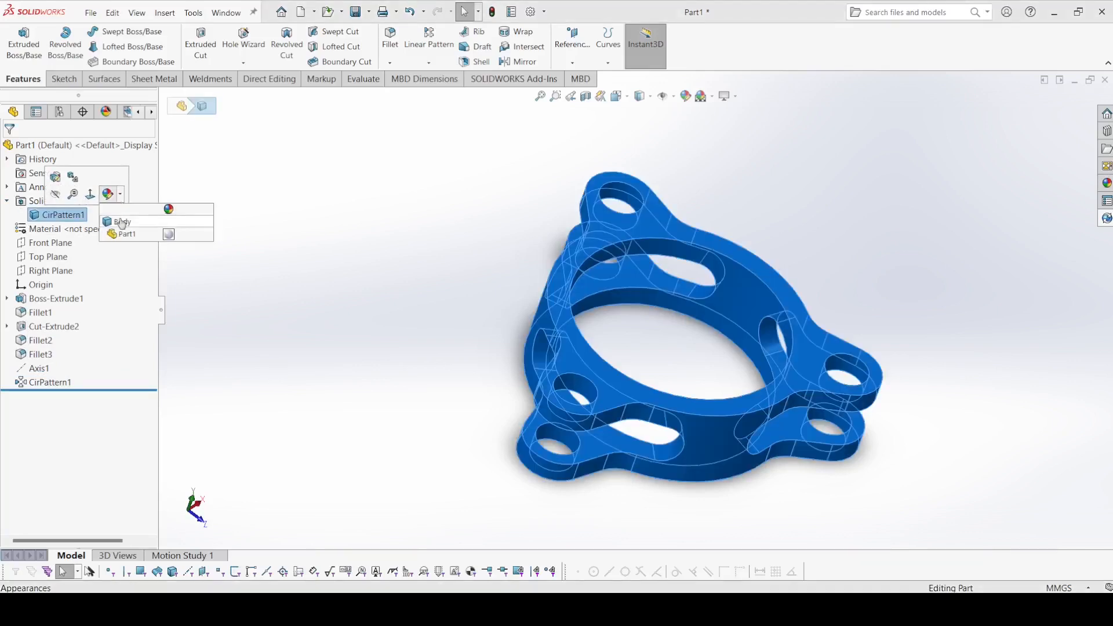
left_click(122, 221)
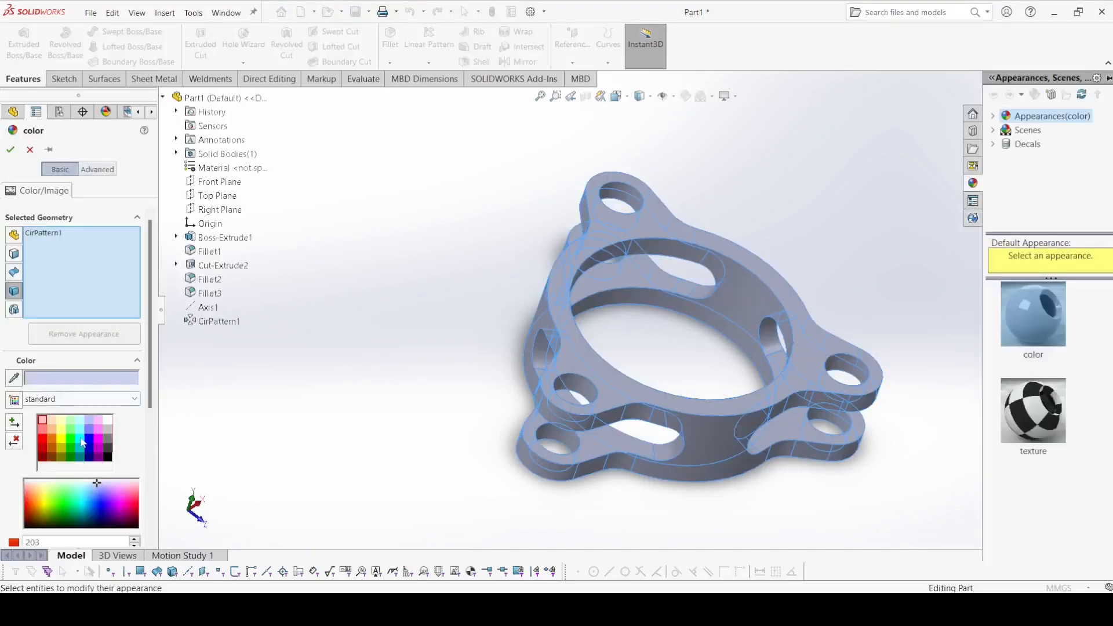
left_click(11, 150)
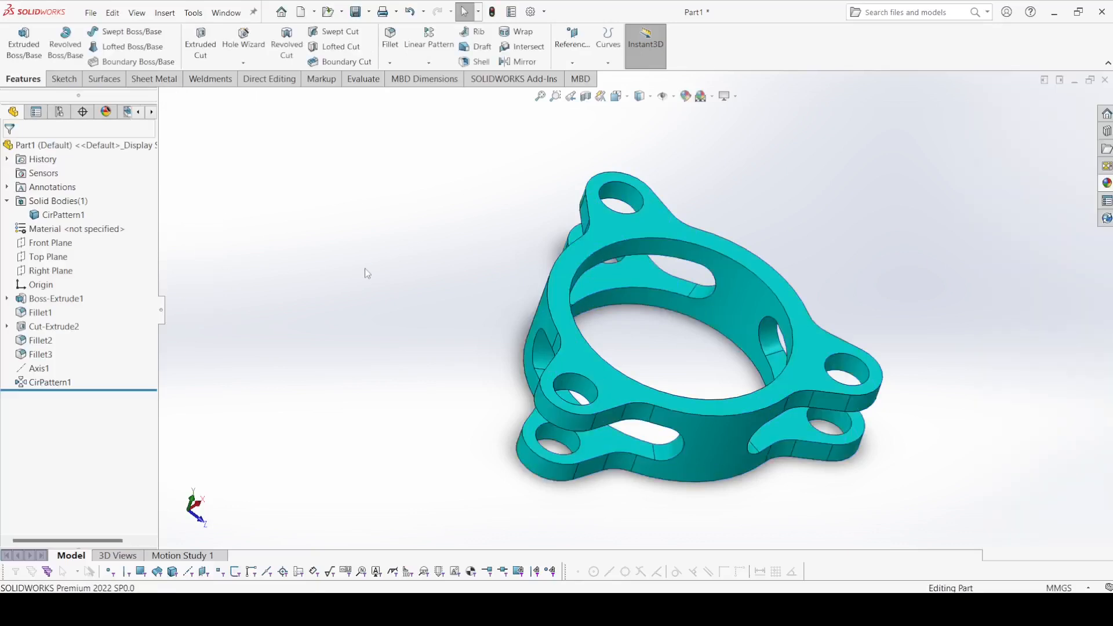
- Set the view orientation to Isometric to display the finished part
left_click(651, 96)
left_click(626, 97)
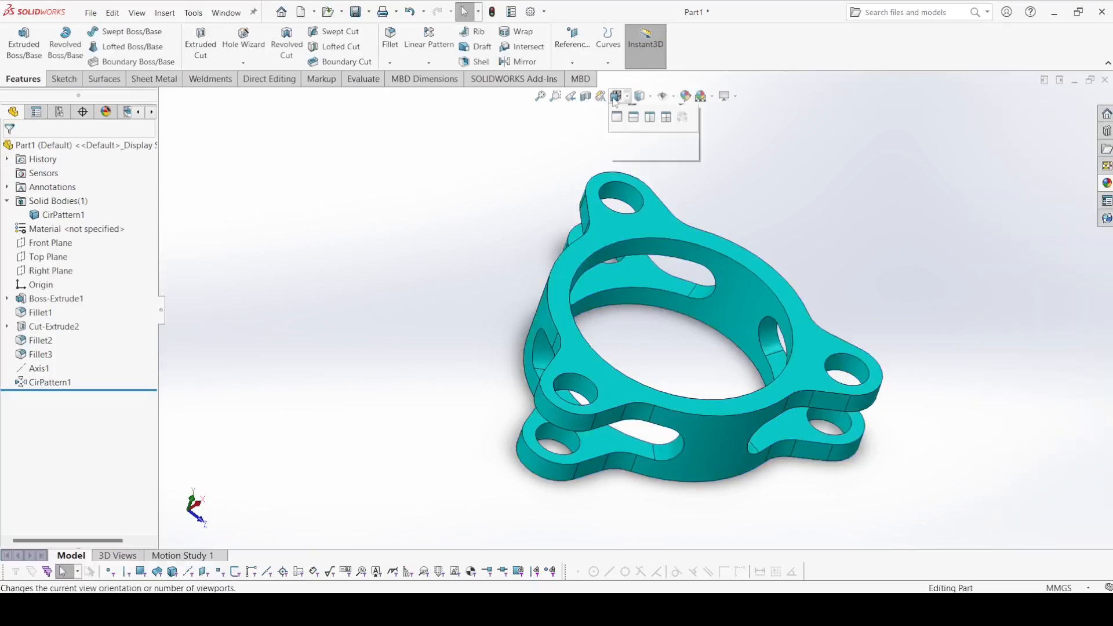
left_click(683, 129)
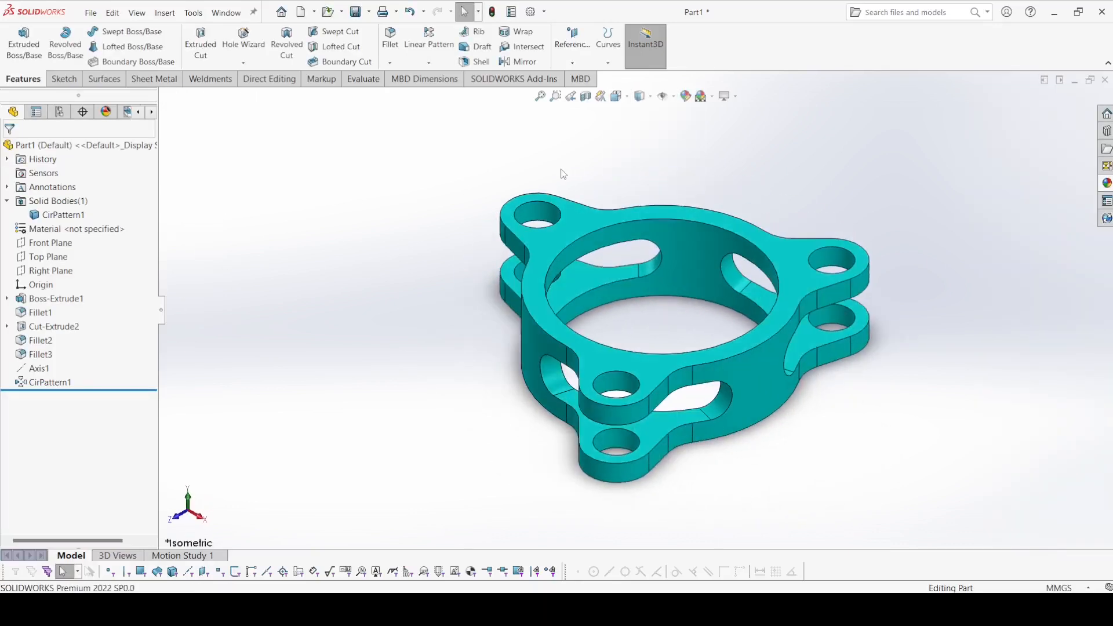